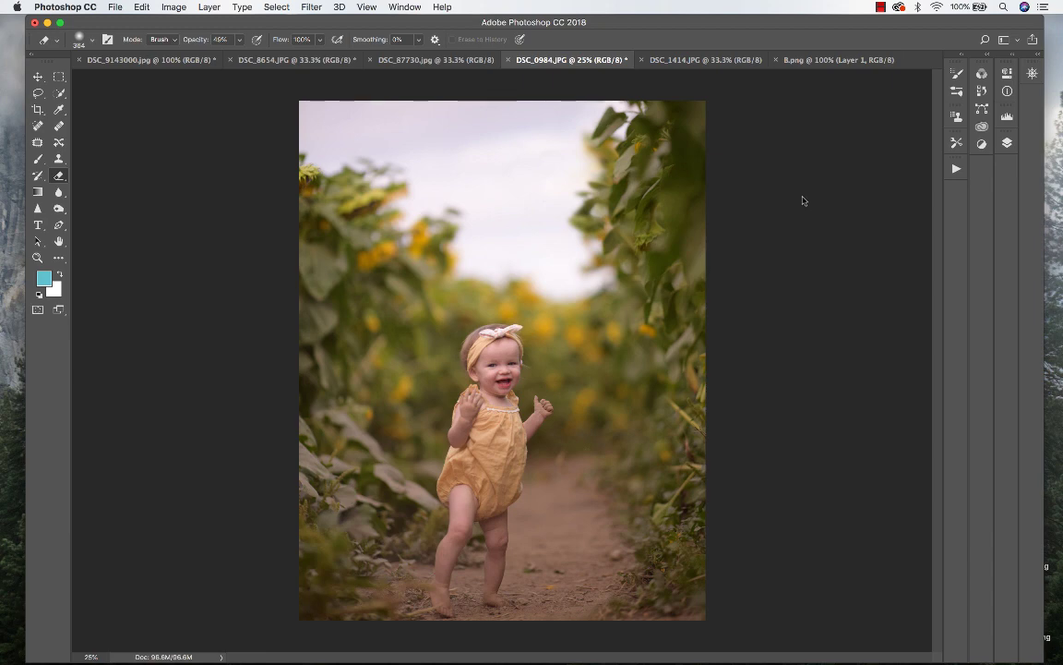
# Step: Look over the Actions list and the open photos DSC_1414.JPG and B.png, ending back on DSC_0984.JPG
pyautogui.click(956, 169)
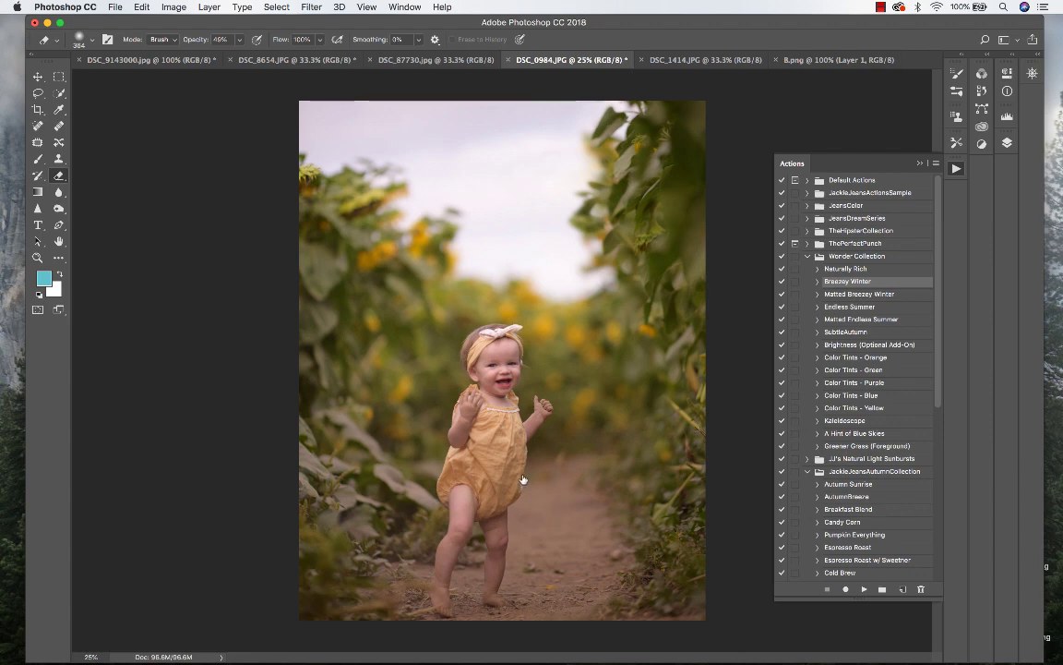
pyautogui.click(917, 163)
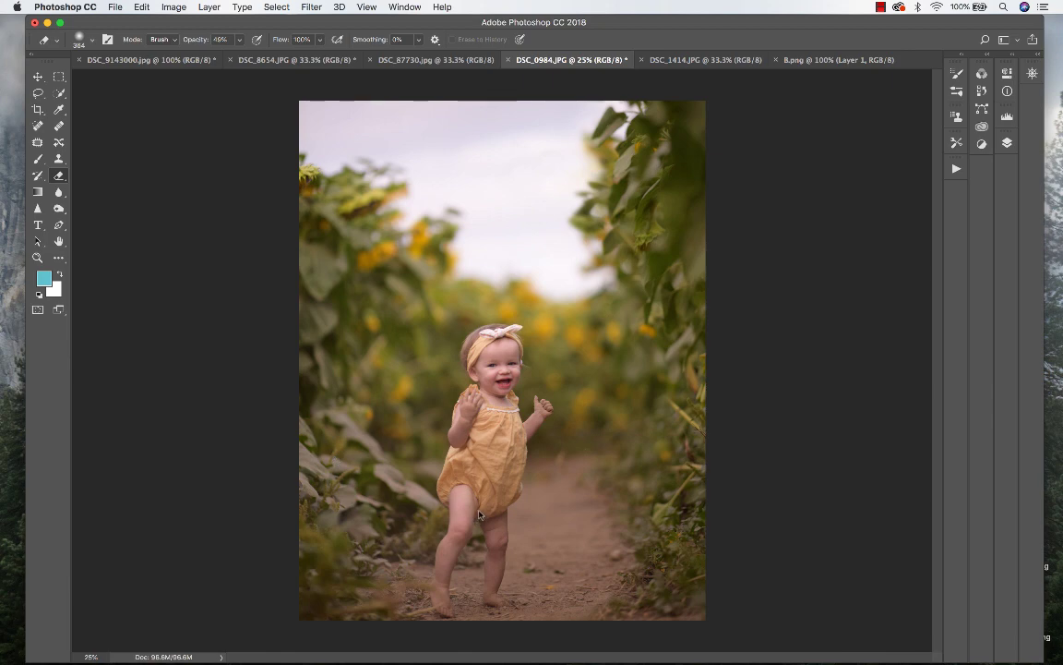
pyautogui.click(702, 60)
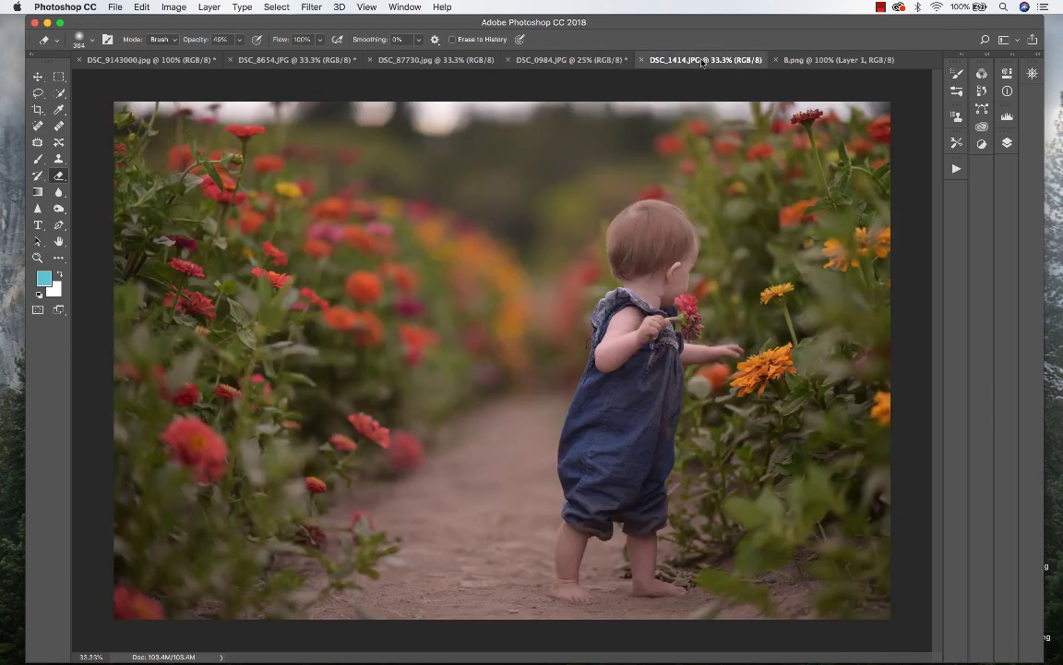
pyautogui.click(831, 60)
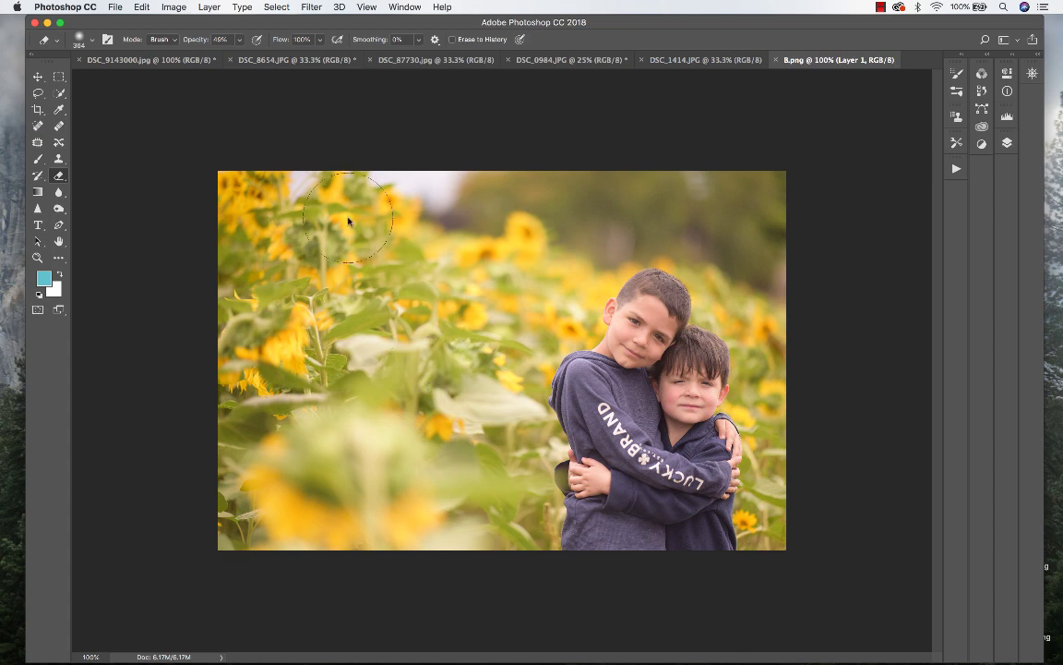
pyautogui.click(657, 61)
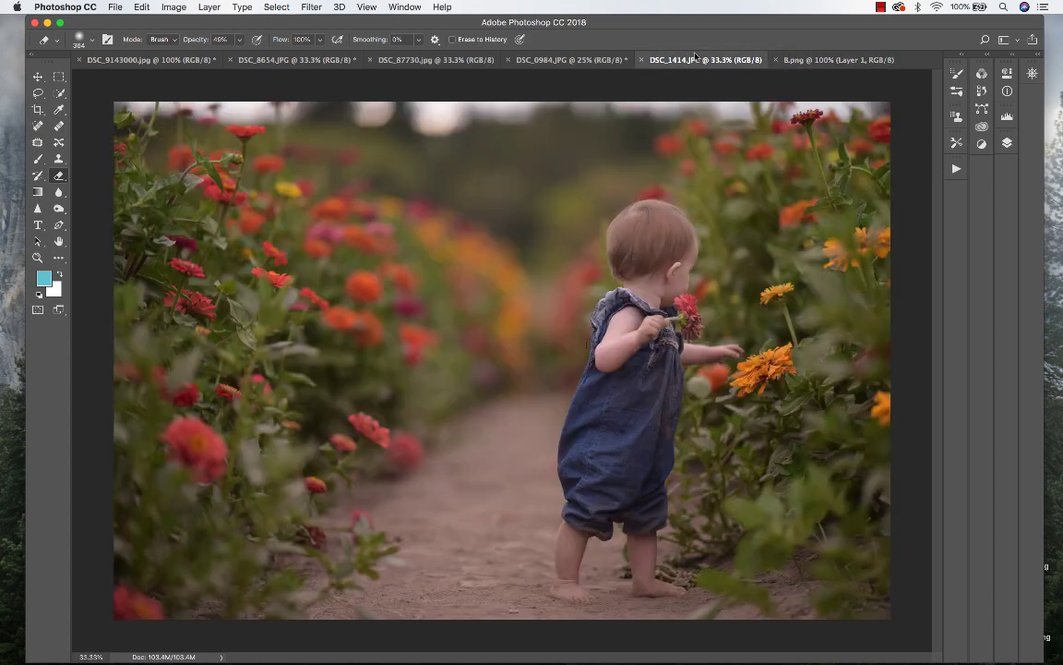
pyautogui.click(547, 61)
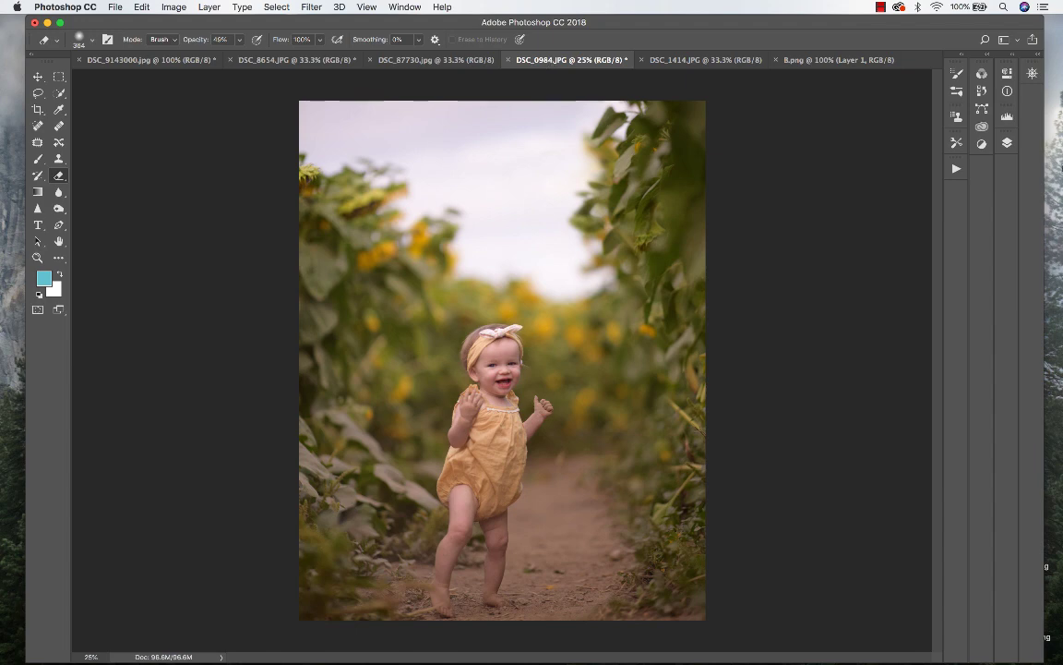
# Step: Run the Breezey Winter action from the Wonder Collection on DSC_0984.JPG
pyautogui.click(958, 167)
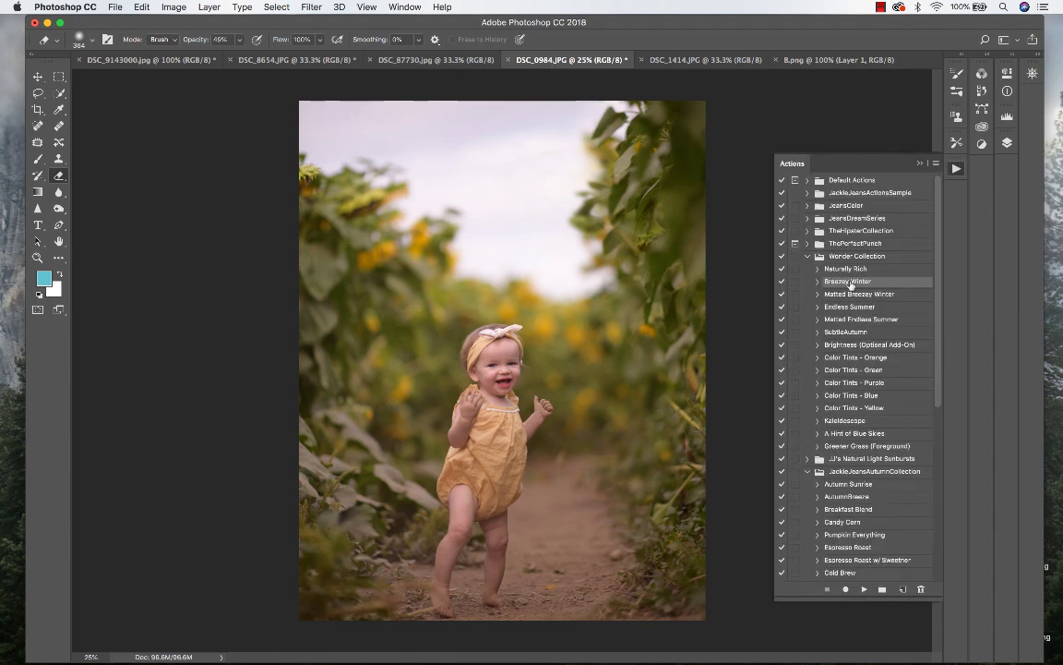
pyautogui.click(863, 589)
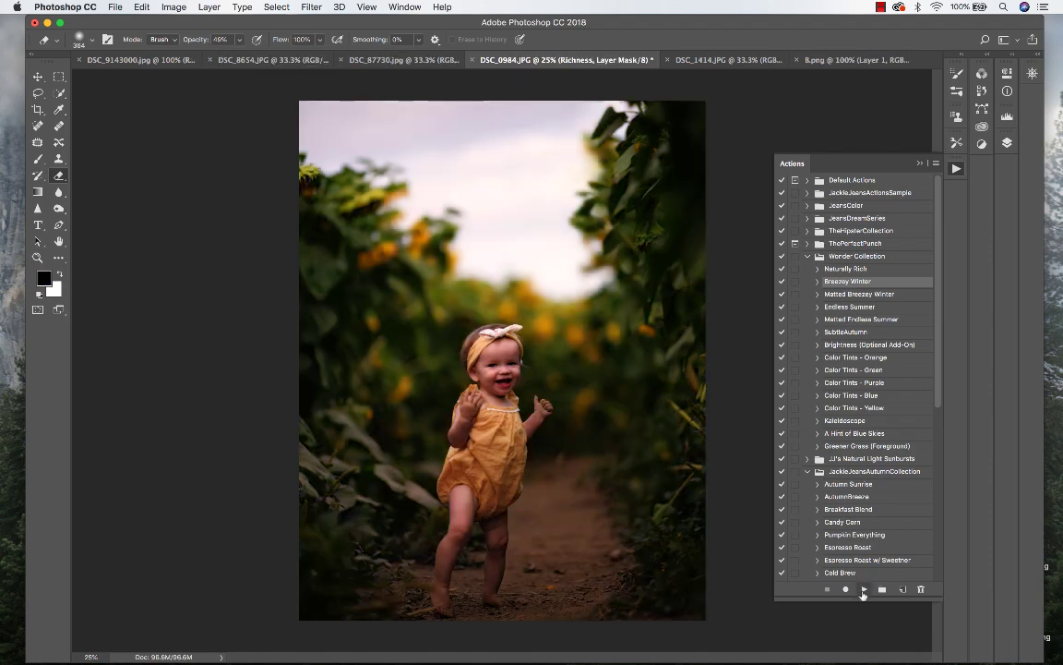
pyautogui.click(914, 163)
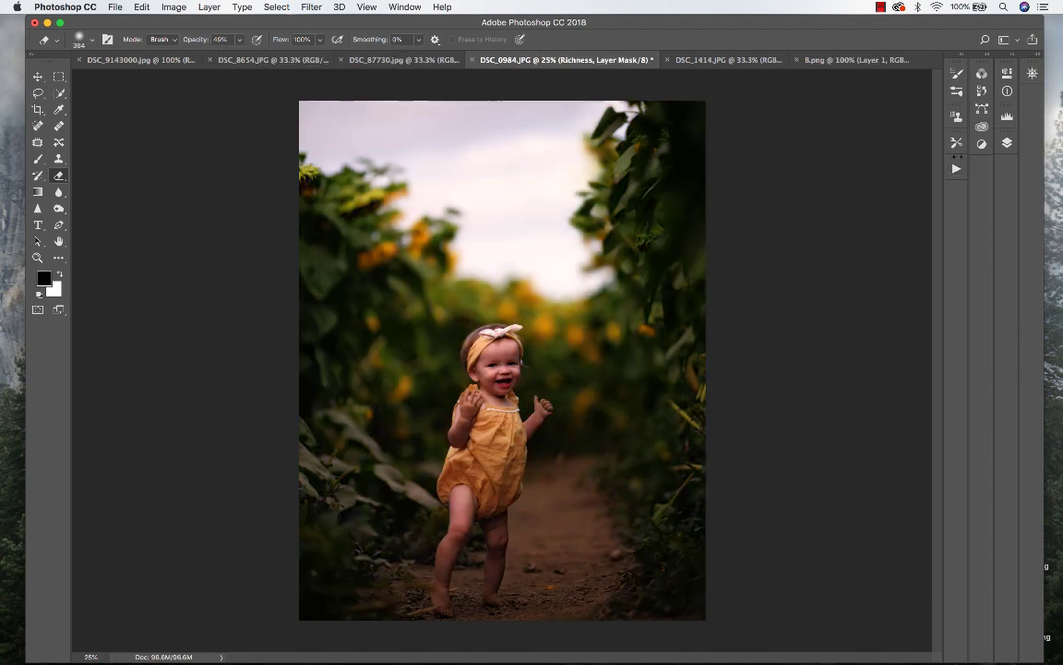
# Step: Compare the photo with and without the Breezey Winter layer group
pyautogui.click(1008, 144)
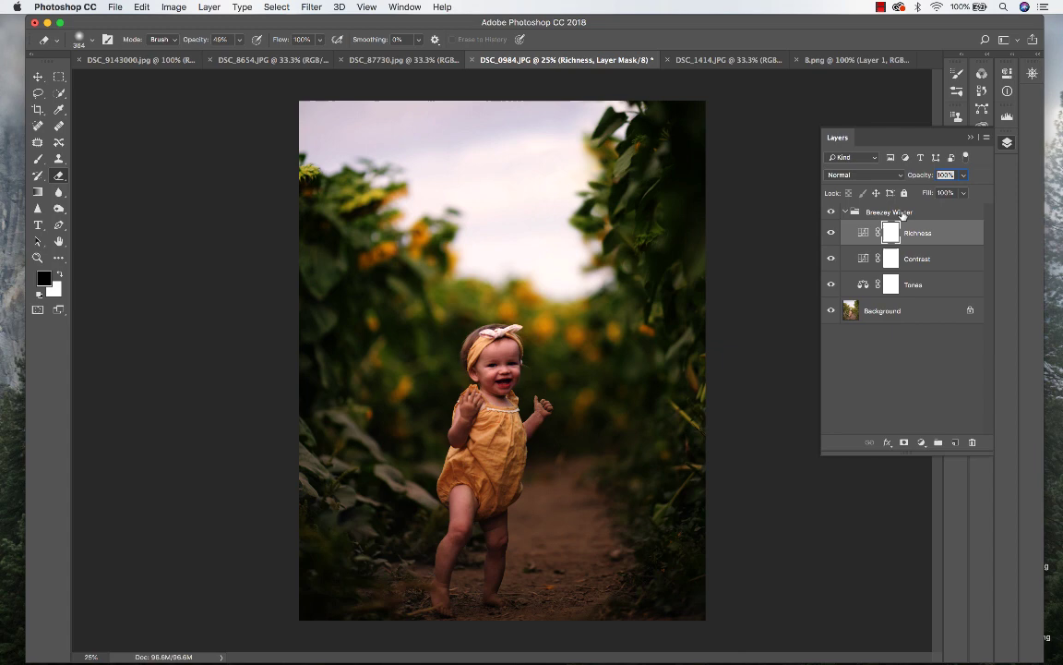
pyautogui.click(831, 212)
pyautogui.click(831, 212)
pyautogui.click(831, 212)
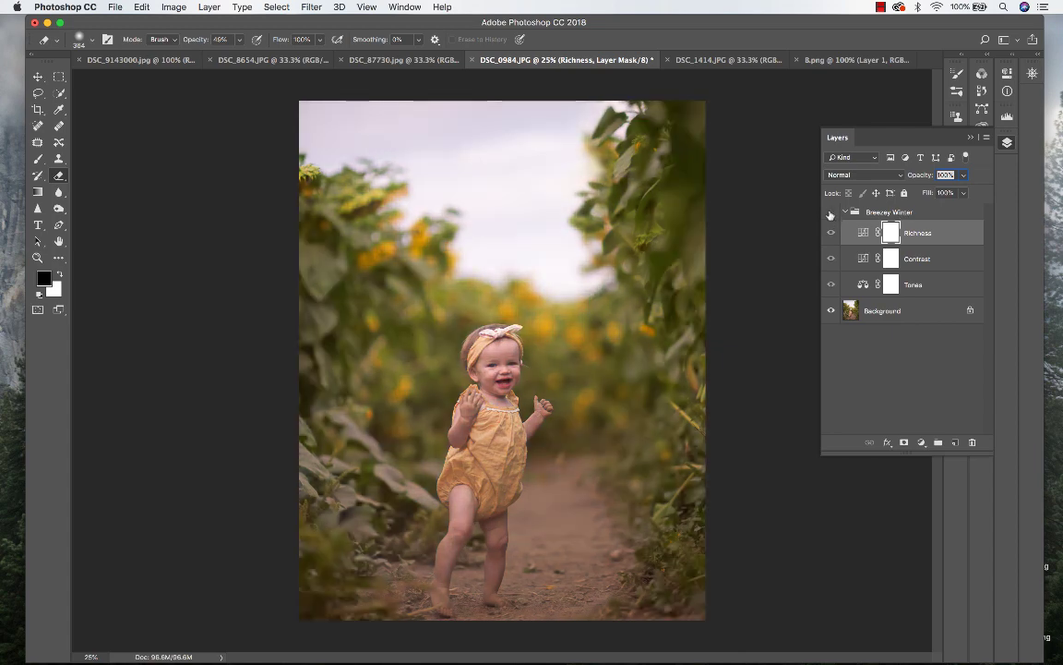
pyautogui.click(831, 212)
pyautogui.click(896, 212)
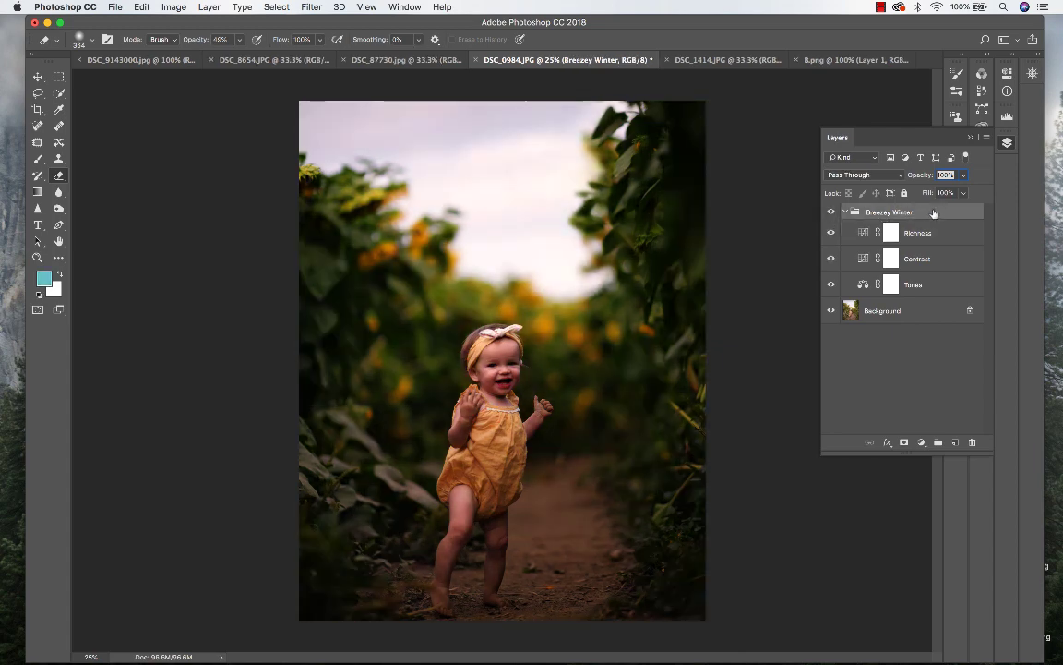
pyautogui.click(831, 212)
pyautogui.click(831, 213)
# Step: Compare the photo with and without the Richness layer, and lower that layer's opacity to 73%
pyautogui.click(951, 242)
pyautogui.click(830, 234)
pyautogui.click(830, 235)
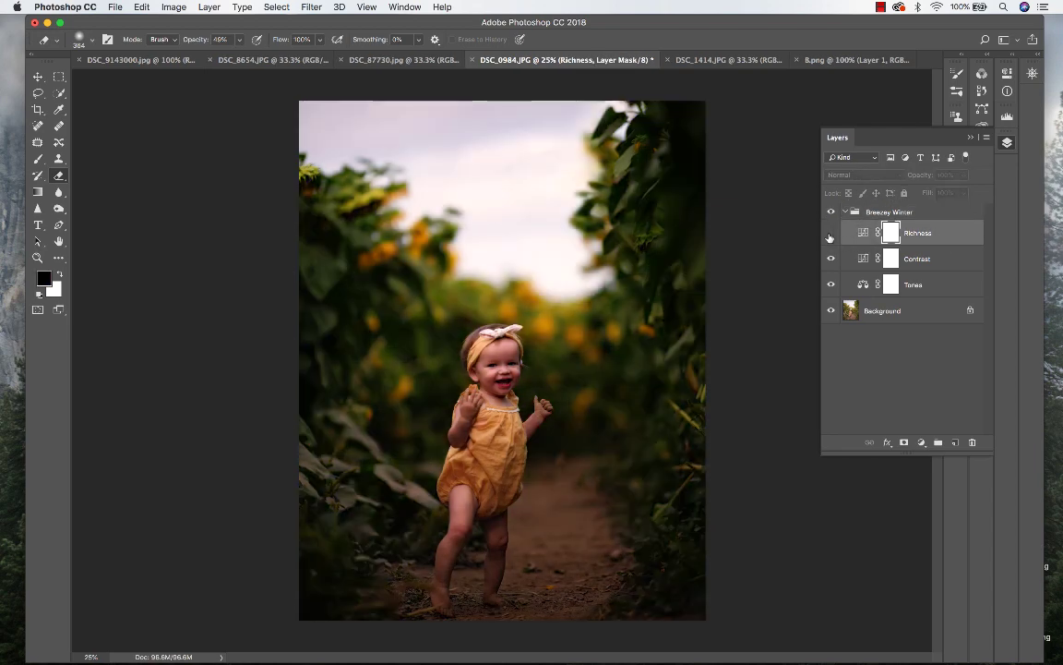
pyautogui.click(830, 234)
pyautogui.click(830, 235)
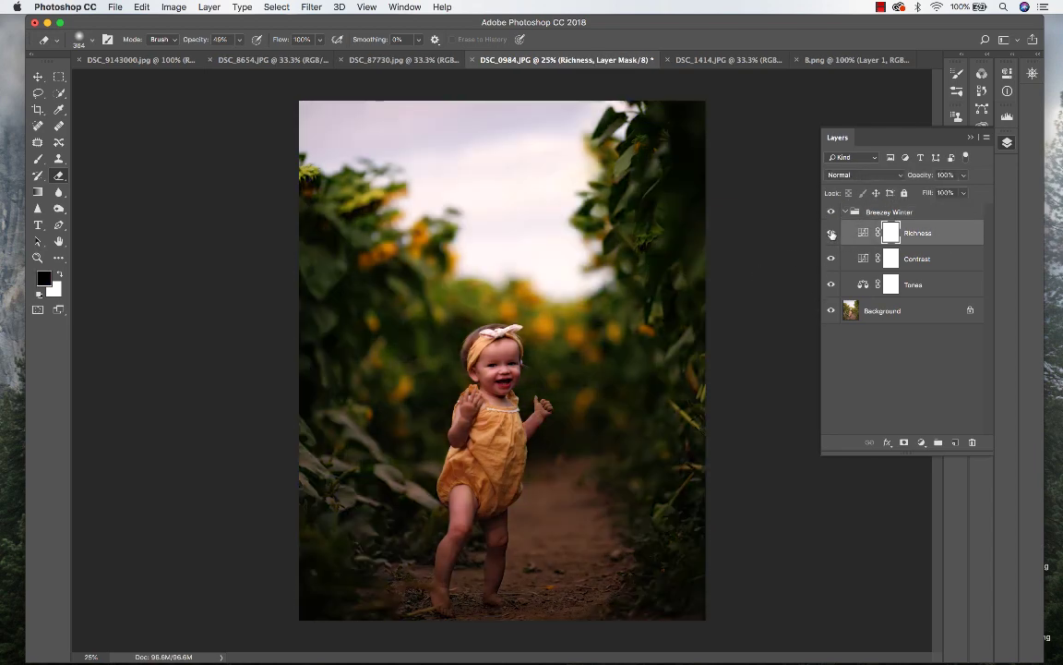
pyautogui.click(863, 233)
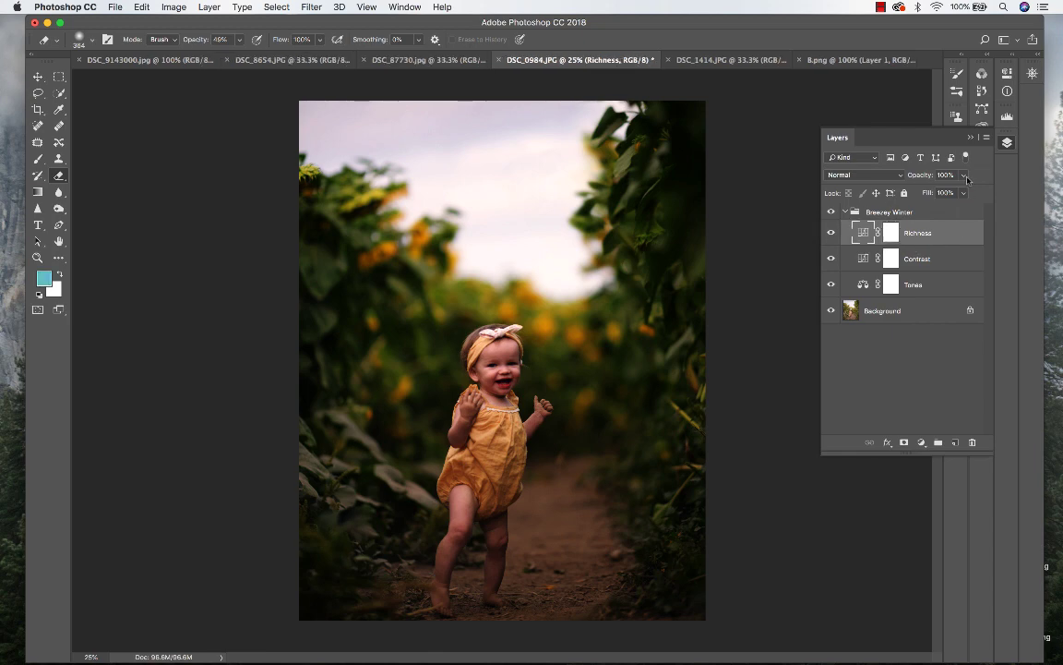
pyautogui.moveTo(962, 174); pyautogui.dragTo(946, 192)
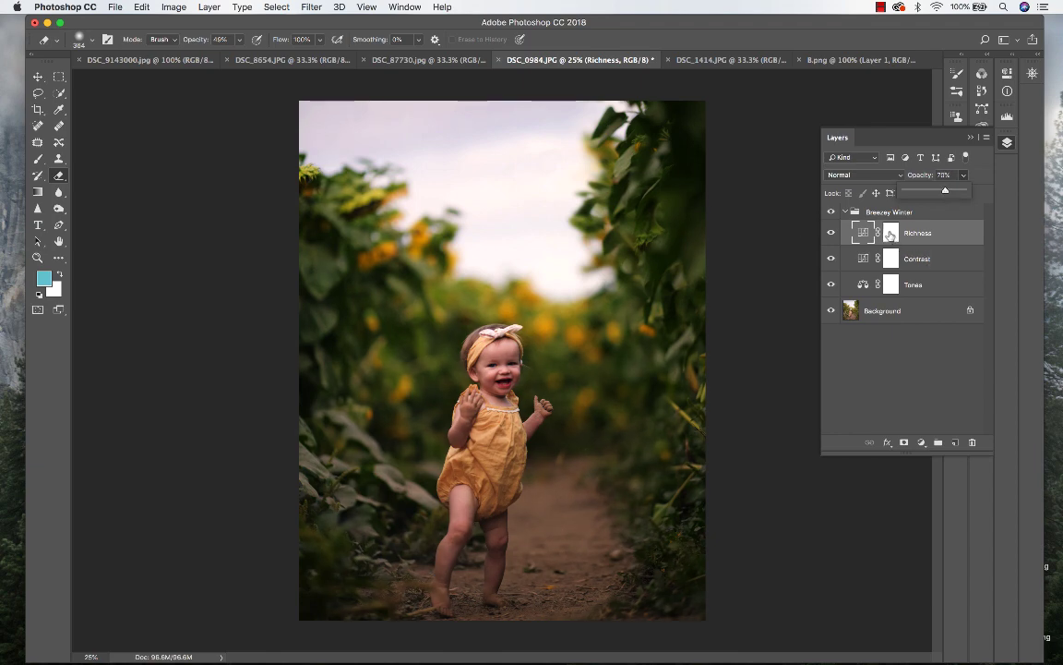
# Step: Paint black on the Richness layer mask over the child's face, body and the path, lowering the brush opacity to 41%
pyautogui.click(890, 233)
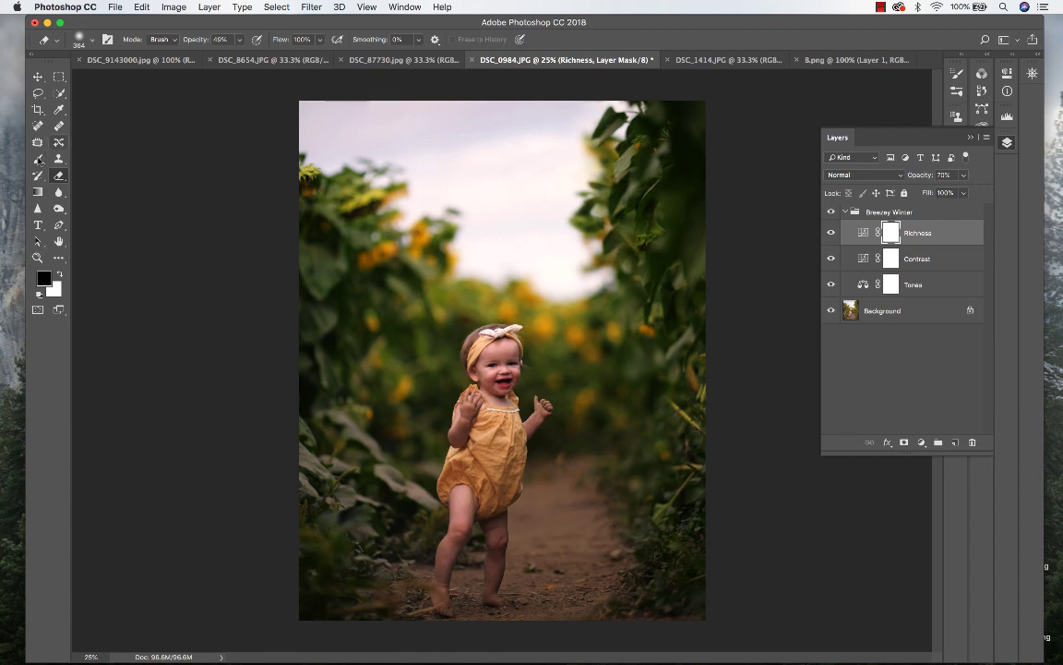
pyautogui.press('b')
pyautogui.click(498, 372)
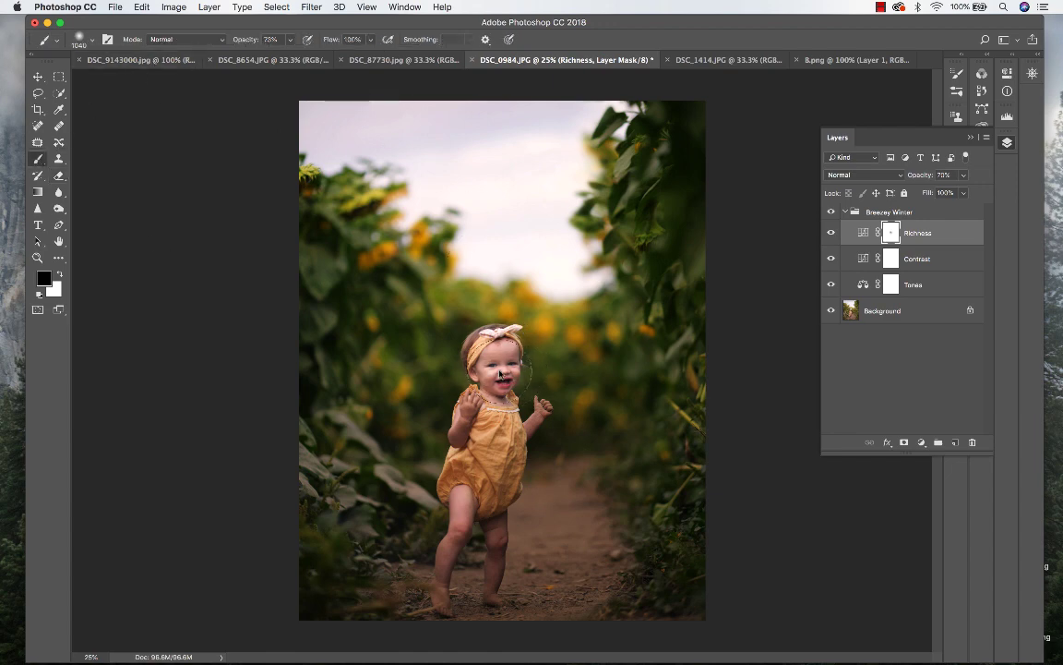
pyautogui.moveTo(290, 40)
pyautogui.mouseDown()
pyautogui.moveTo(258, 53)
pyautogui.moveTo(271, 53)
pyautogui.mouseUp()
pyautogui.moveTo(479, 509)
pyautogui.mouseDown()
pyautogui.moveTo(456, 567)
pyautogui.moveTo(491, 548)
pyautogui.moveTo(507, 516)
pyautogui.moveTo(500, 413)
pyautogui.moveTo(463, 415)
pyautogui.moveTo(541, 419)
pyautogui.mouseUp()
pyautogui.click(541, 421)
pyautogui.moveTo(595, 581)
pyautogui.mouseDown()
pyautogui.moveTo(542, 589)
pyautogui.moveTo(392, 580)
pyautogui.mouseUp()
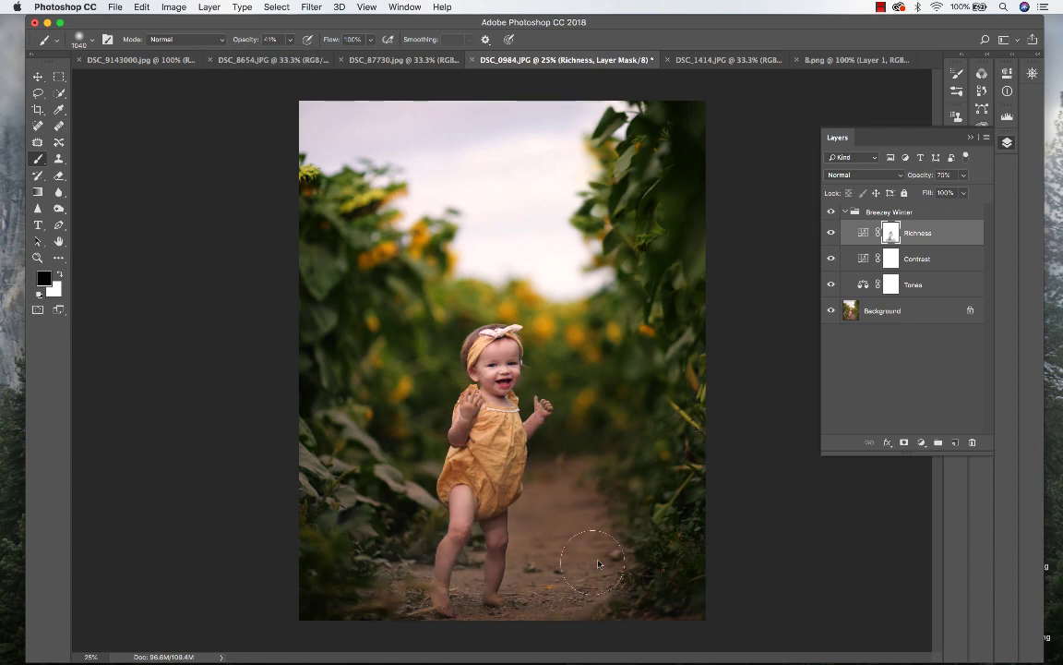
# Step: Enlarge the brush to 2840 px and dab over the child's body and face on the Richness mask
pyautogui.click(81, 39)
pyautogui.moveTo(157, 76); pyautogui.dragTo(173, 80)
pyautogui.click(495, 429)
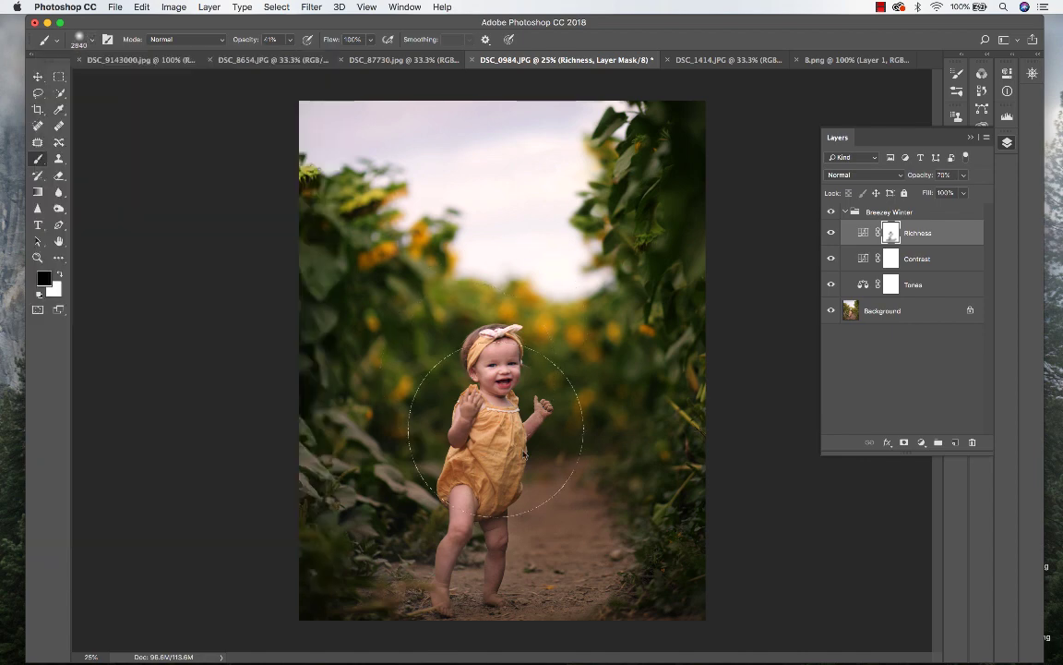
pyautogui.click(499, 368)
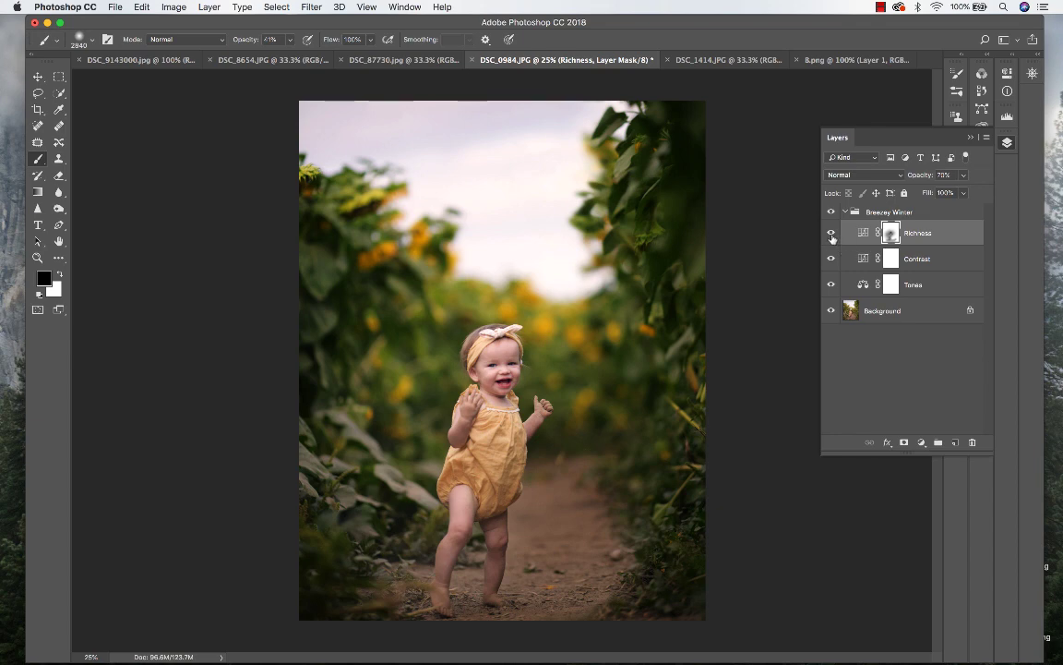
# Step: Select the Tones layer's mask and reduce the brush size to 348 px
pyautogui.click(921, 290)
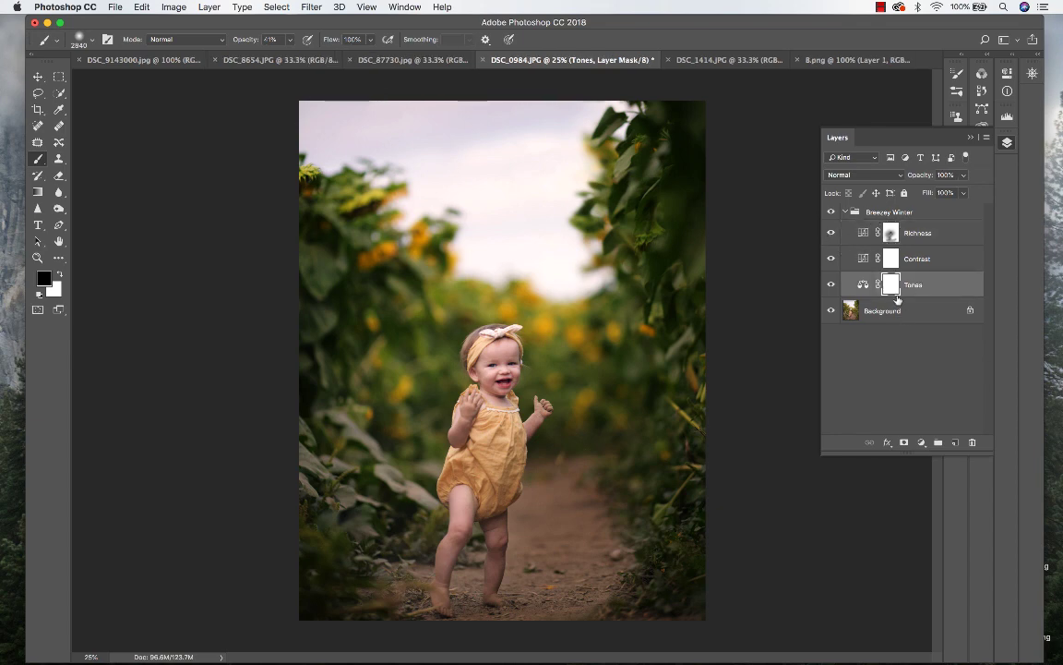
pyautogui.click(93, 40)
pyautogui.moveTo(169, 78); pyautogui.dragTo(161, 79)
pyautogui.click(520, 27)
# Step: Compare the photo with and without the Tones layer
pyautogui.click(831, 285)
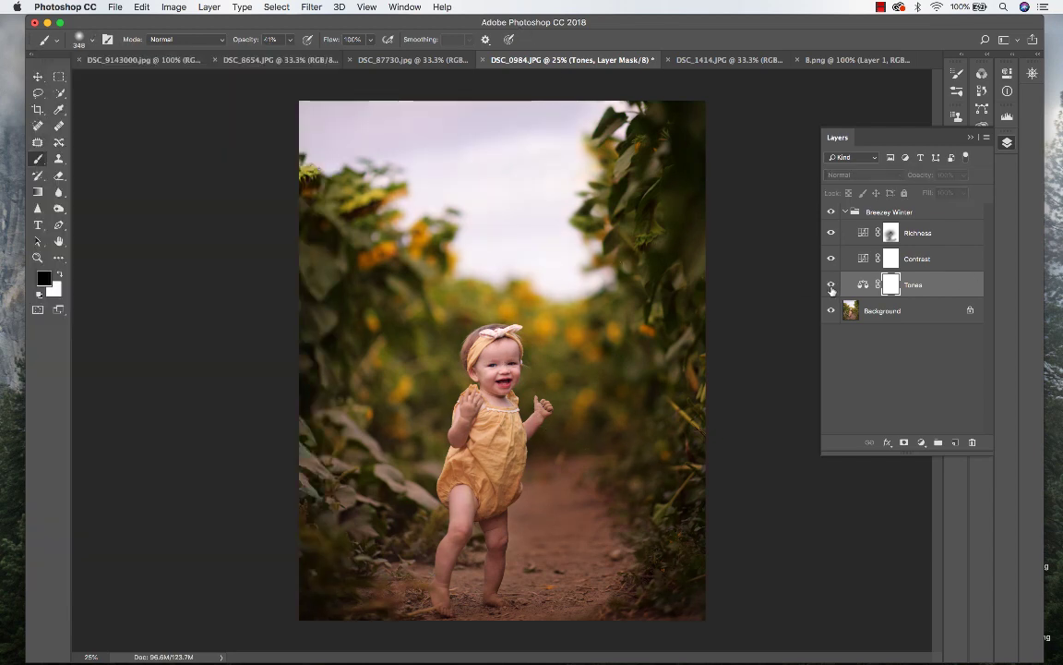
pyautogui.click(831, 285)
pyautogui.click(831, 286)
pyautogui.click(831, 285)
pyautogui.click(831, 285)
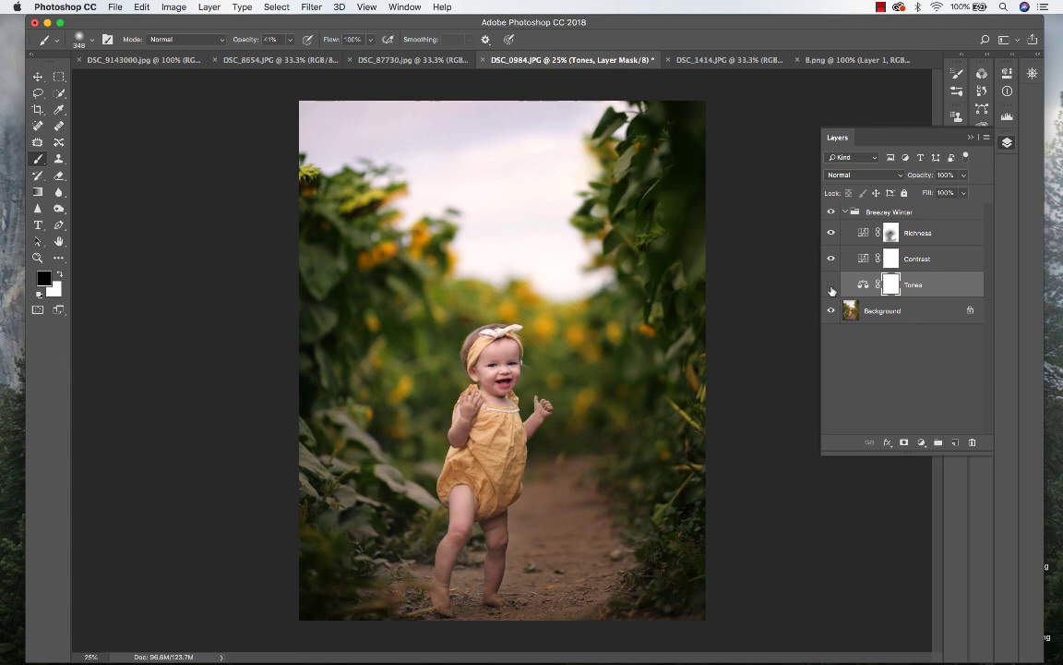
pyautogui.click(831, 285)
# Step: Lower the brush opacity to 28% and paint black on the Tones mask across the child's legs
pyautogui.click(291, 39)
pyautogui.moveTo(282, 58); pyautogui.dragTo(269, 61)
pyautogui.moveTo(447, 551); pyautogui.dragTo(494, 551)
# Step: Take a new history snapshot of the edited DSC_0984.JPG
pyautogui.click(970, 137)
pyautogui.click(981, 90)
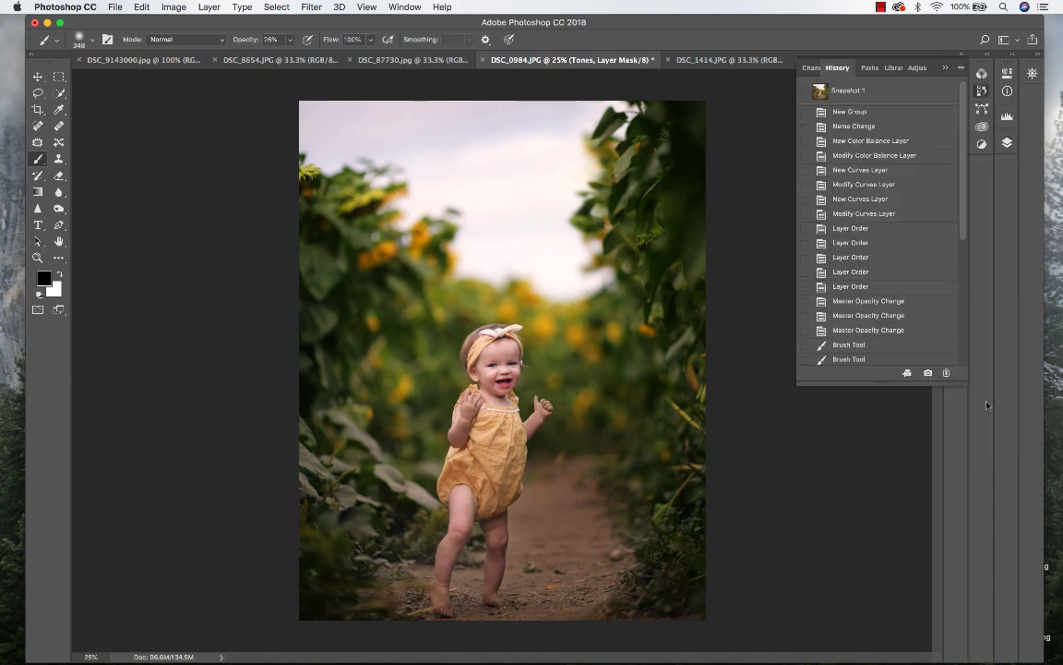
pyautogui.scroll(10, 906, 222)
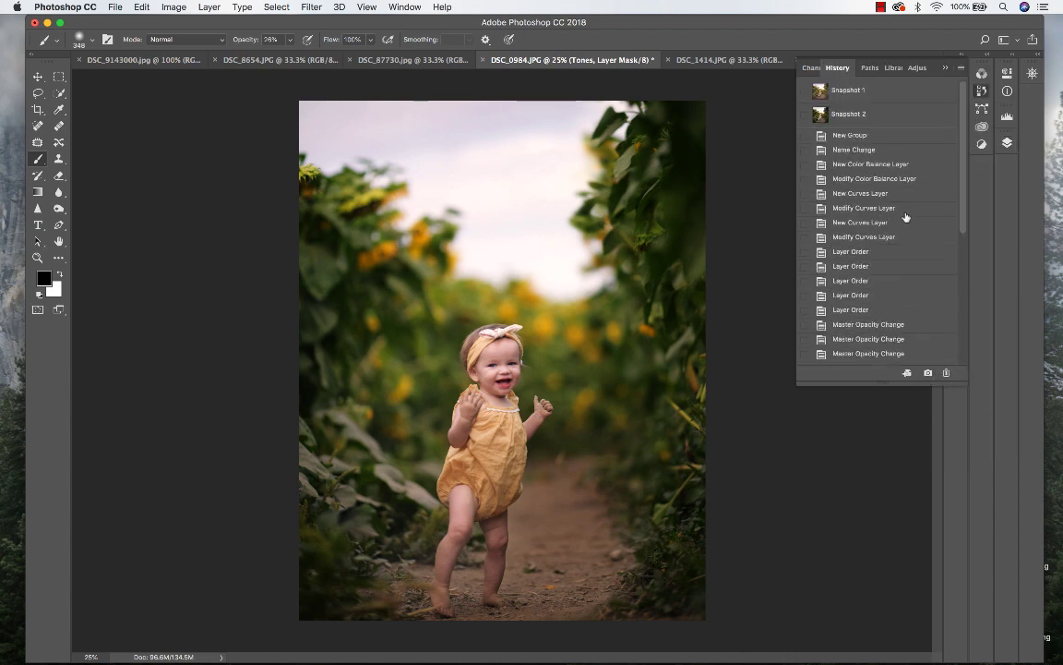
# Step: Compare the original and edited versions using Snapshot 1 and Snapshot 2, ending on Snapshot 2
pyautogui.click(876, 91)
pyautogui.click(888, 116)
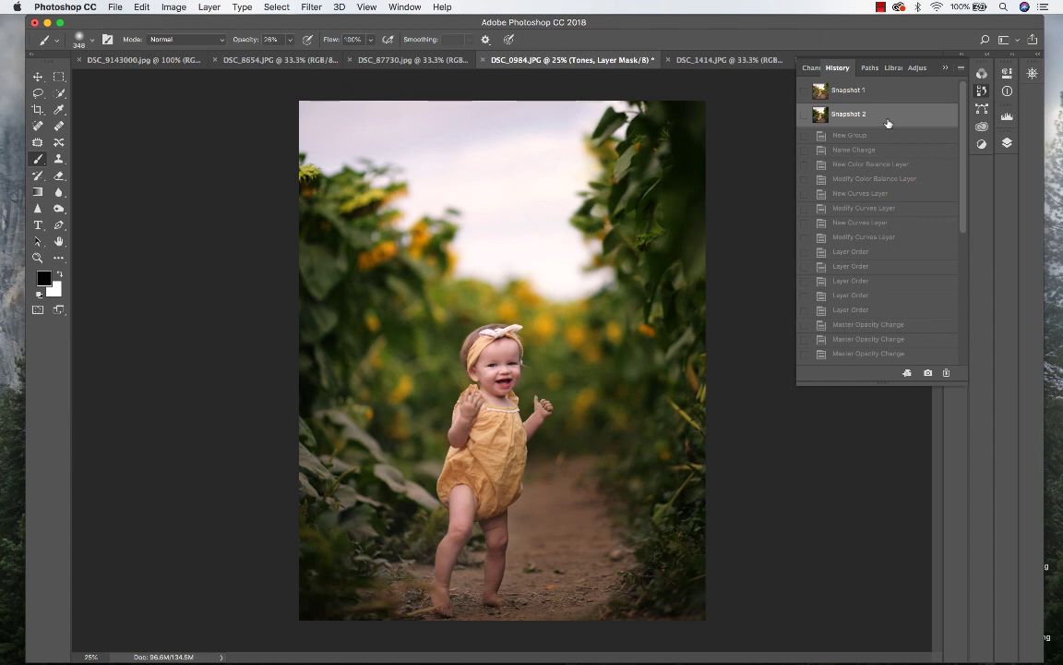
pyautogui.click(909, 92)
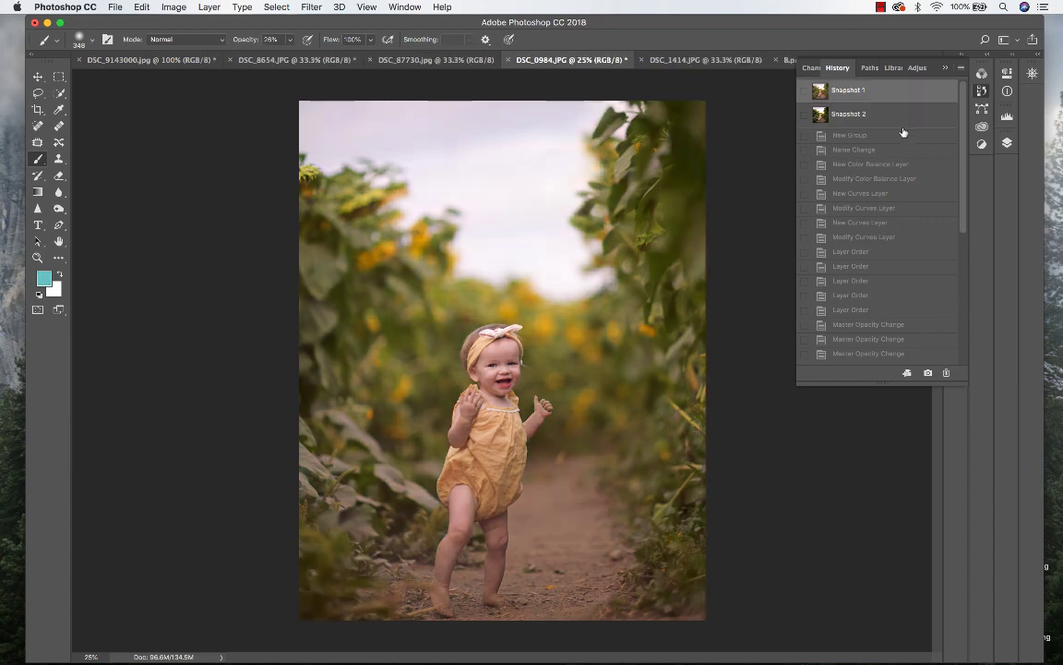
pyautogui.click(905, 115)
pyautogui.click(907, 91)
pyautogui.click(907, 113)
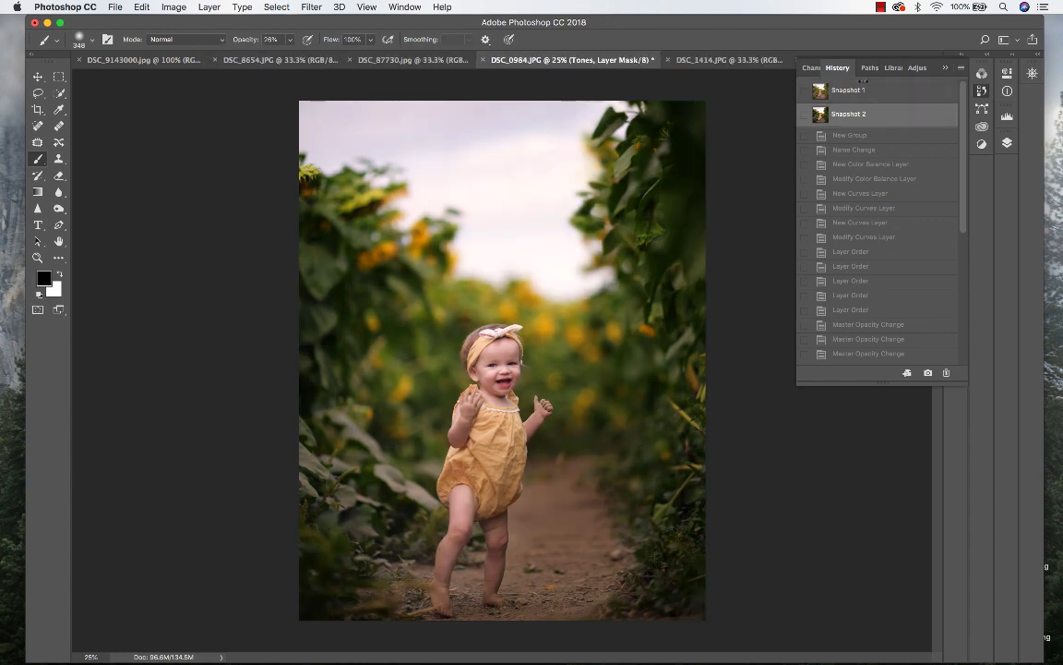
# Step: Switch to DSC_1414.JPG and run the Matted Breezey Winter action on it
pyautogui.click(728, 60)
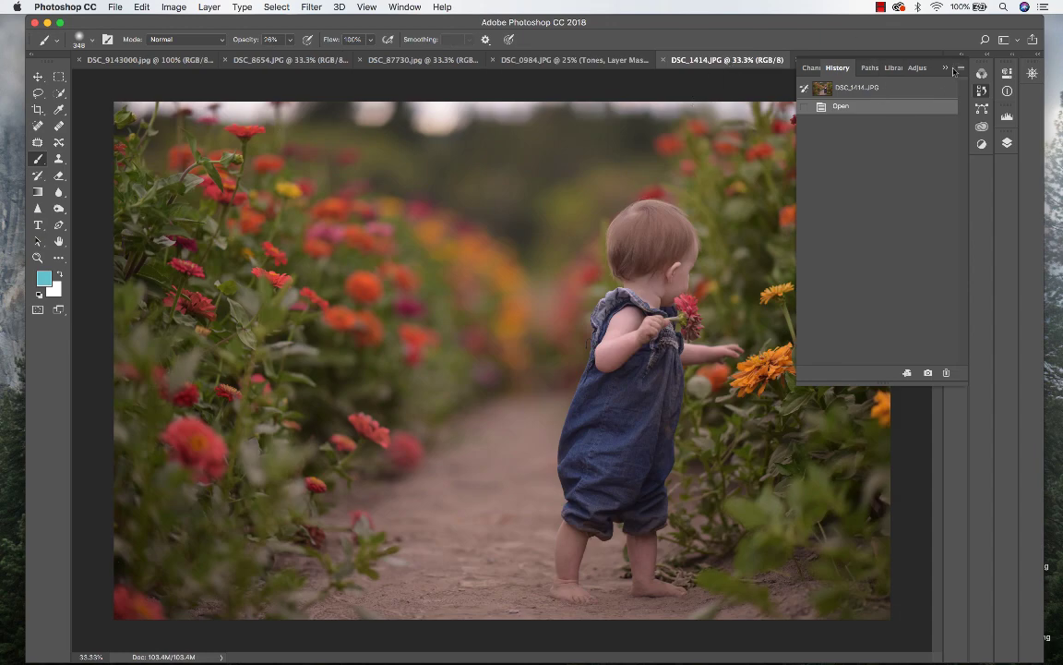
pyautogui.click(946, 68)
pyautogui.click(956, 168)
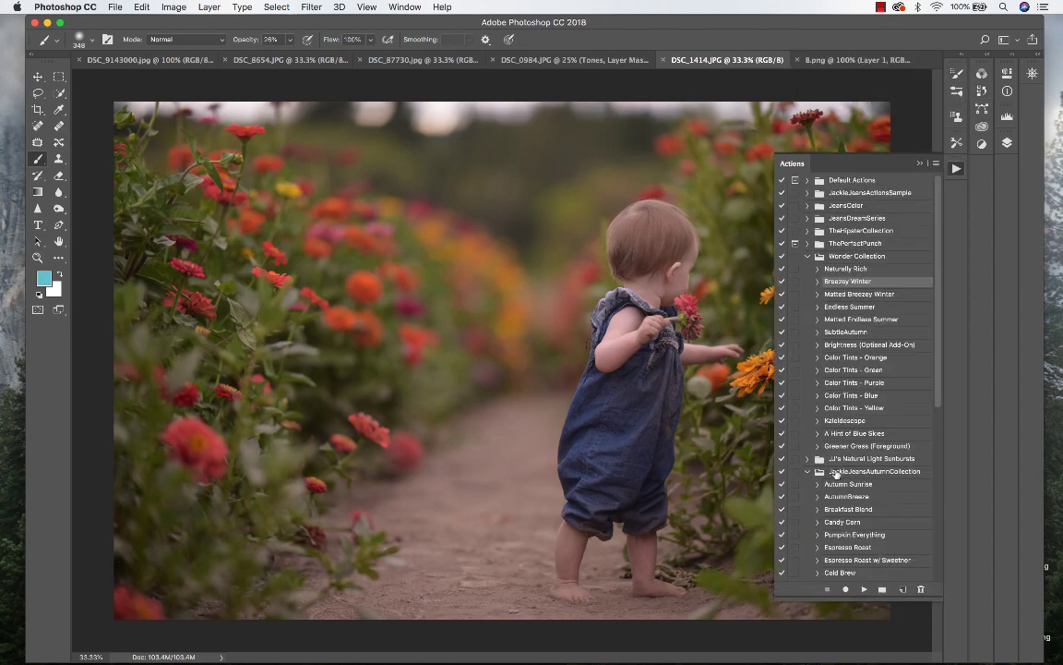
pyautogui.click(854, 293)
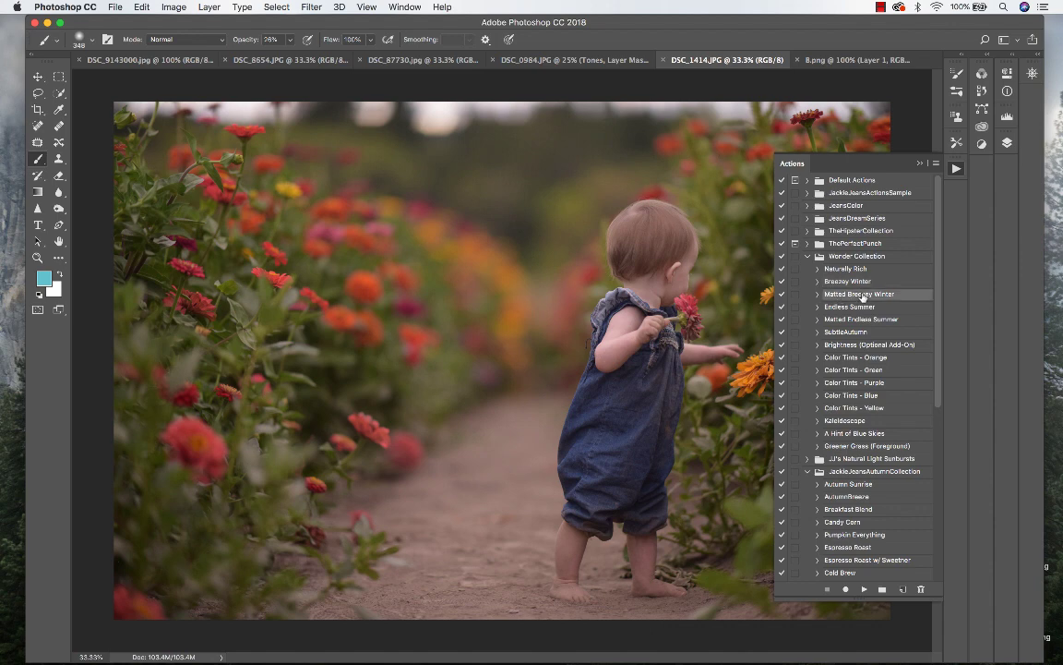
pyautogui.click(864, 589)
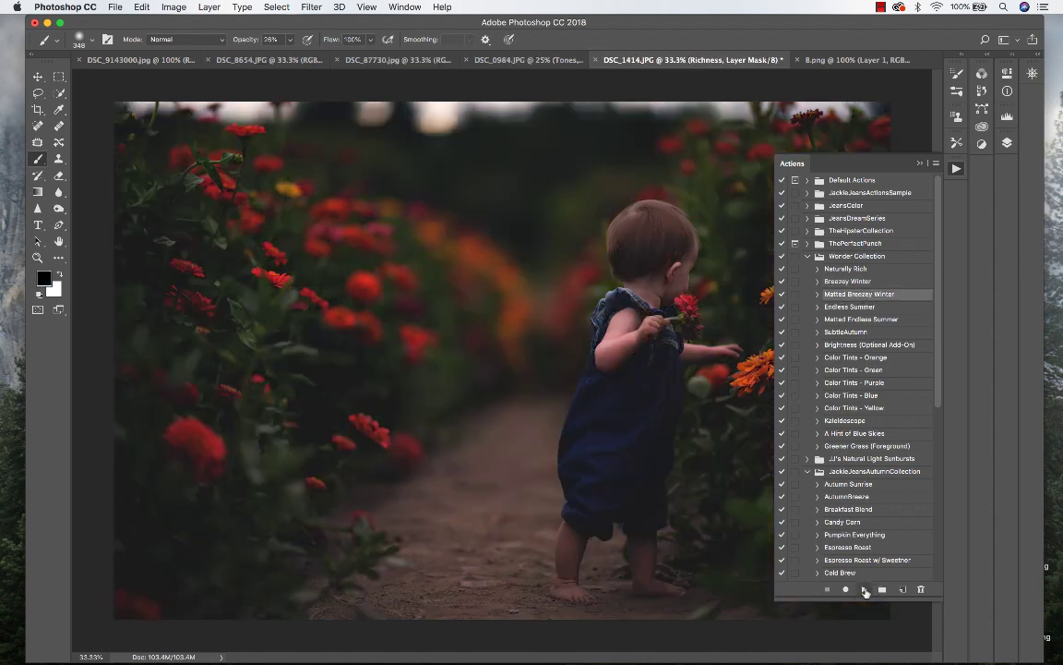
pyautogui.click(920, 163)
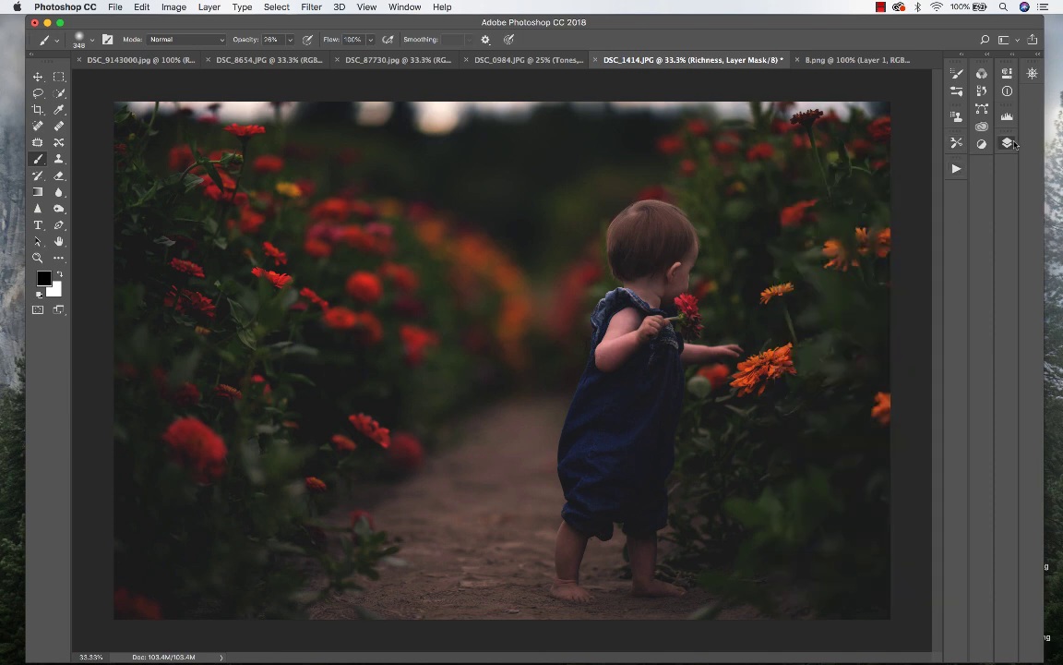
# Step: Compare the image with the Richness layer hidden and shown, leaving the layer visible
pyautogui.press('F7')
pyautogui.click(832, 273)
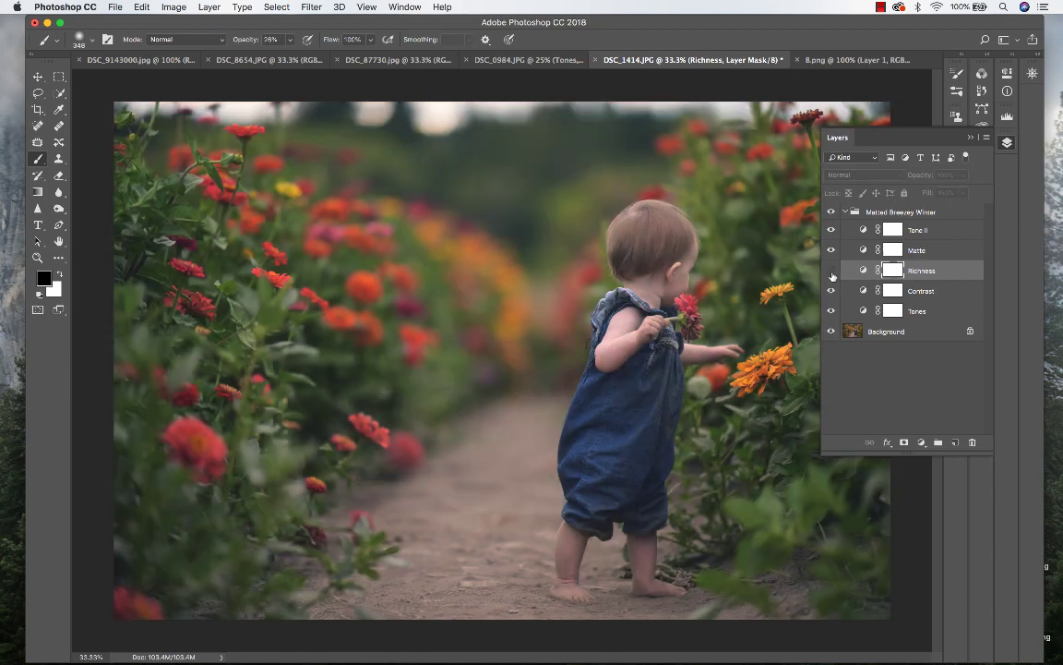
pyautogui.click(832, 273)
pyautogui.click(832, 273)
pyautogui.click(832, 273)
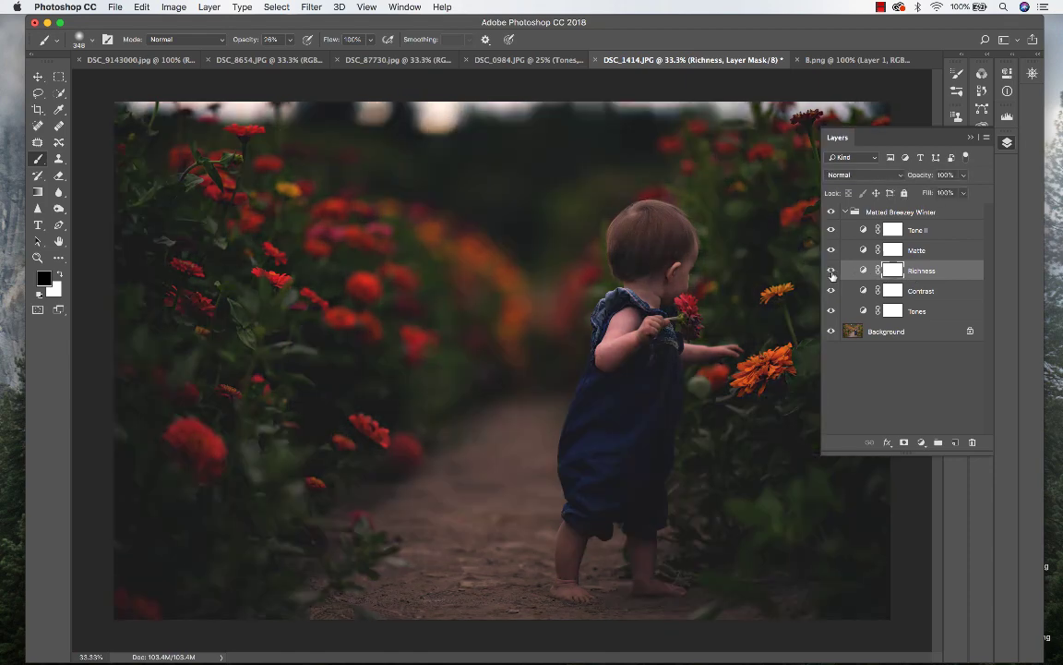
# Step: Enlarge the soft brush to 2120 px and paint black on the Richness mask over the child and the plants beside him
pyautogui.click(935, 275)
pyautogui.click(895, 271)
pyautogui.click(91, 40)
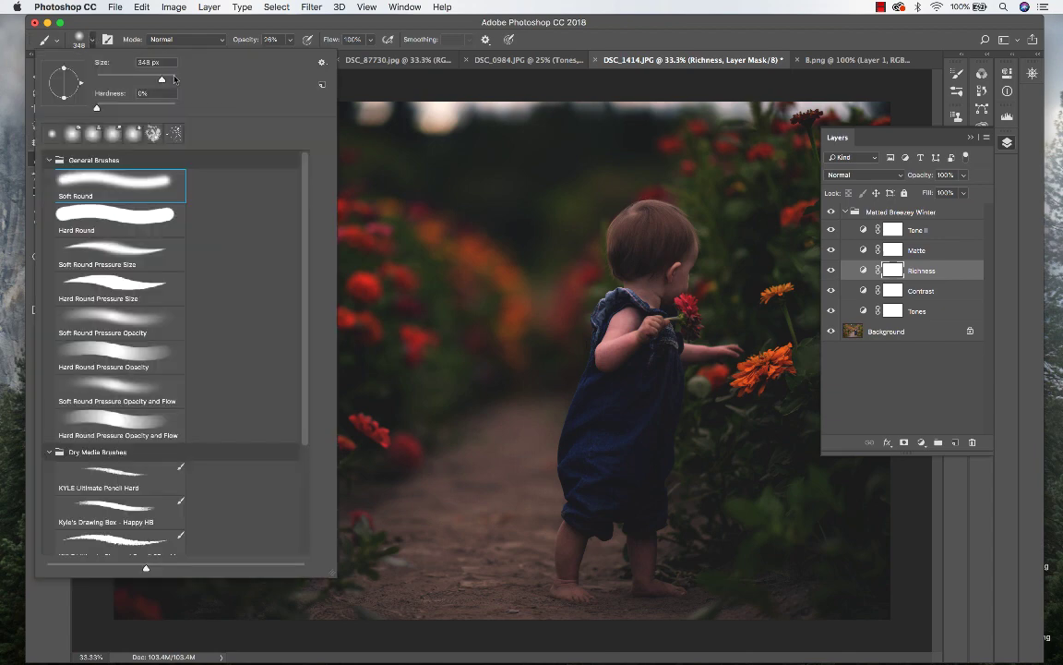
pyautogui.moveTo(173, 79); pyautogui.dragTo(183, 80)
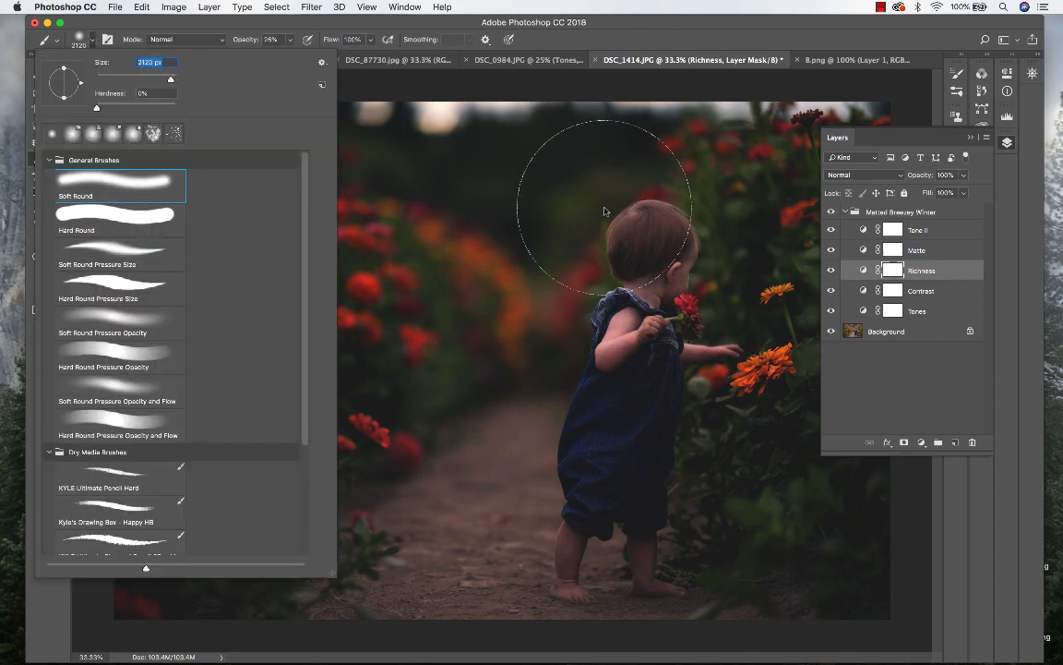
pyautogui.click(591, 171)
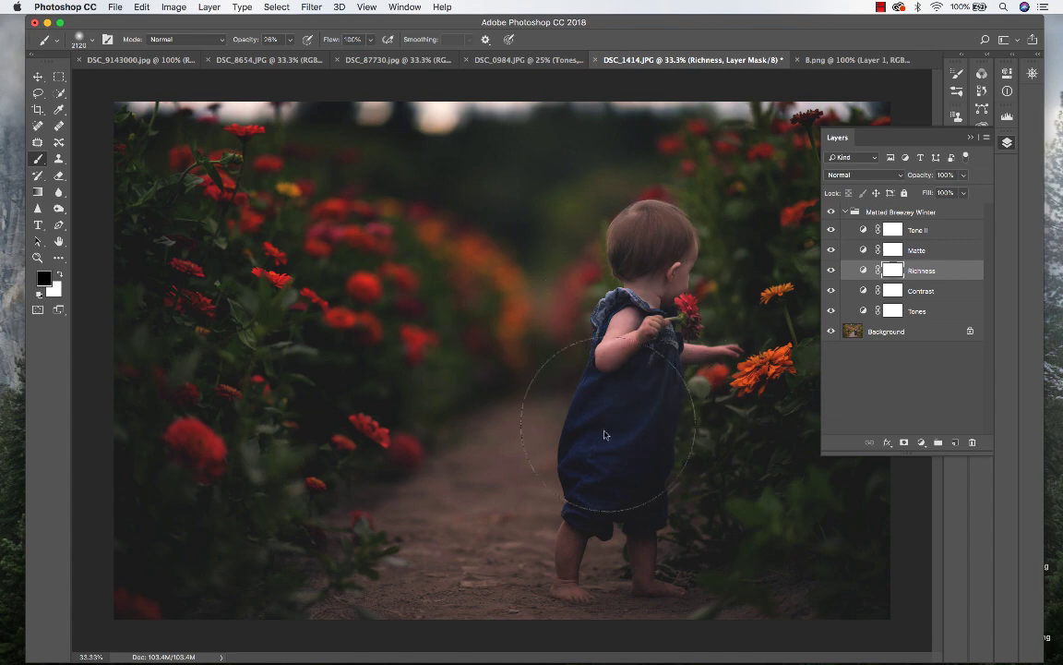
pyautogui.click(569, 535)
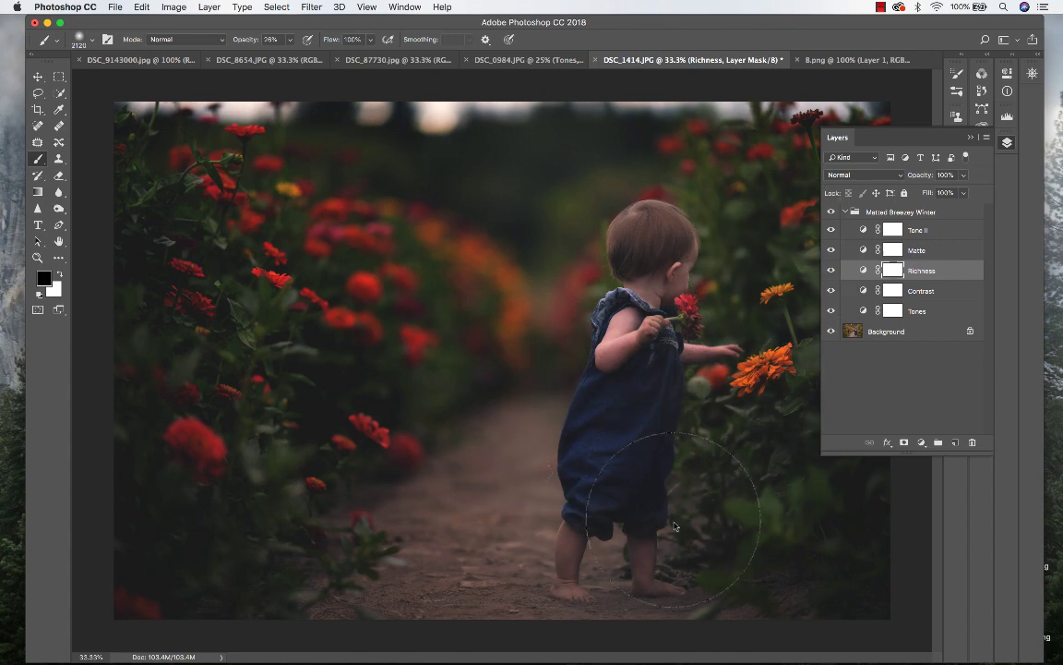
pyautogui.moveTo(675, 525)
pyautogui.mouseDown()
pyautogui.moveTo(595, 525)
pyautogui.moveTo(671, 522)
pyautogui.moveTo(521, 544)
pyautogui.moveTo(441, 531)
pyautogui.moveTo(523, 545)
pyautogui.moveTo(677, 519)
pyautogui.moveTo(697, 453)
pyautogui.mouseUp()
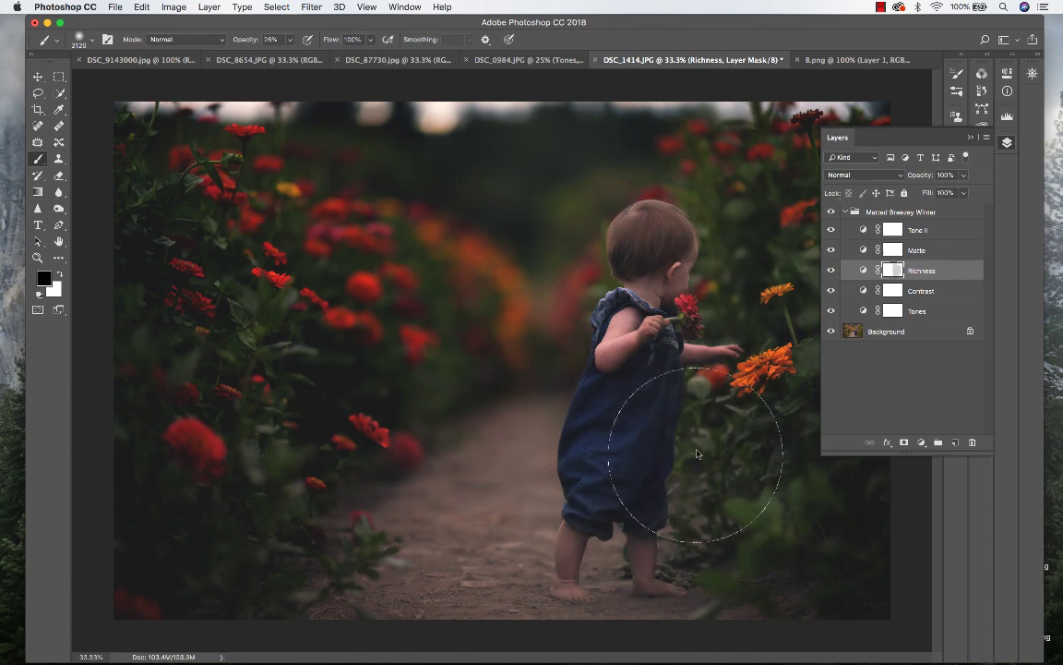
# Step: Paint black on the Tones mask over the child from head to clothing
pyautogui.click(914, 311)
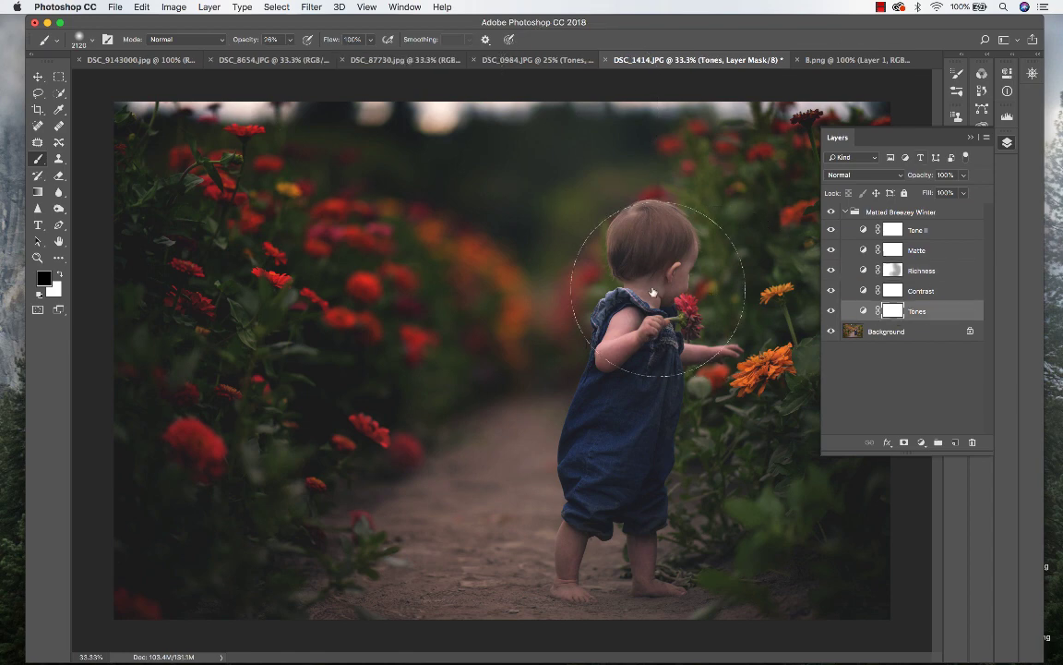
pyautogui.moveTo(652, 291)
pyautogui.mouseDown()
pyautogui.moveTo(526, 510)
pyautogui.moveTo(552, 422)
pyautogui.moveTo(501, 539)
pyautogui.moveTo(435, 578)
pyautogui.moveTo(485, 498)
pyautogui.moveTo(535, 581)
pyautogui.moveTo(633, 505)
pyautogui.moveTo(622, 451)
pyautogui.moveTo(519, 518)
pyautogui.moveTo(502, 509)
pyautogui.moveTo(526, 497)
pyautogui.moveTo(528, 464)
pyautogui.moveTo(627, 534)
pyautogui.moveTo(610, 402)
pyautogui.moveTo(654, 326)
pyautogui.moveTo(567, 166)
pyautogui.moveTo(510, 104)
pyautogui.moveTo(511, 132)
pyautogui.moveTo(491, 115)
pyautogui.moveTo(620, 220)
pyautogui.moveTo(615, 395)
pyautogui.mouseUp()
pyautogui.click(900, 213)
# Step: Lower the Richness layer's opacity to 83%
pyautogui.click(950, 271)
pyautogui.click(963, 175)
pyautogui.moveTo(956, 191); pyautogui.dragTo(954, 192)
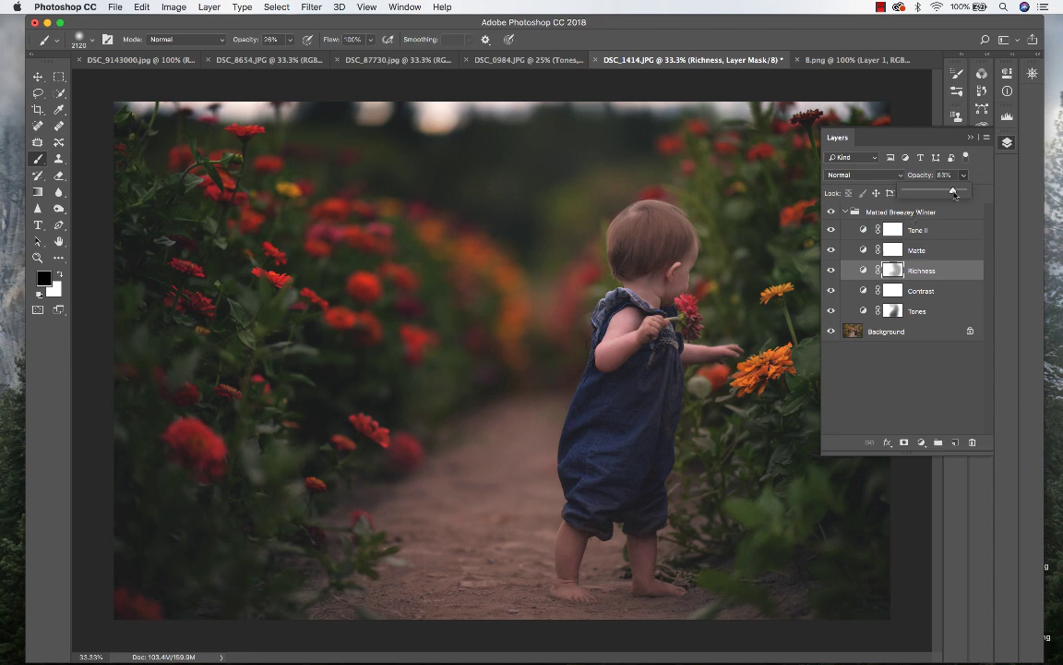
# Step: Set the Matted Breezey Winter group's opacity to 92%, comparing the image with the group hidden and shown
pyautogui.click(914, 212)
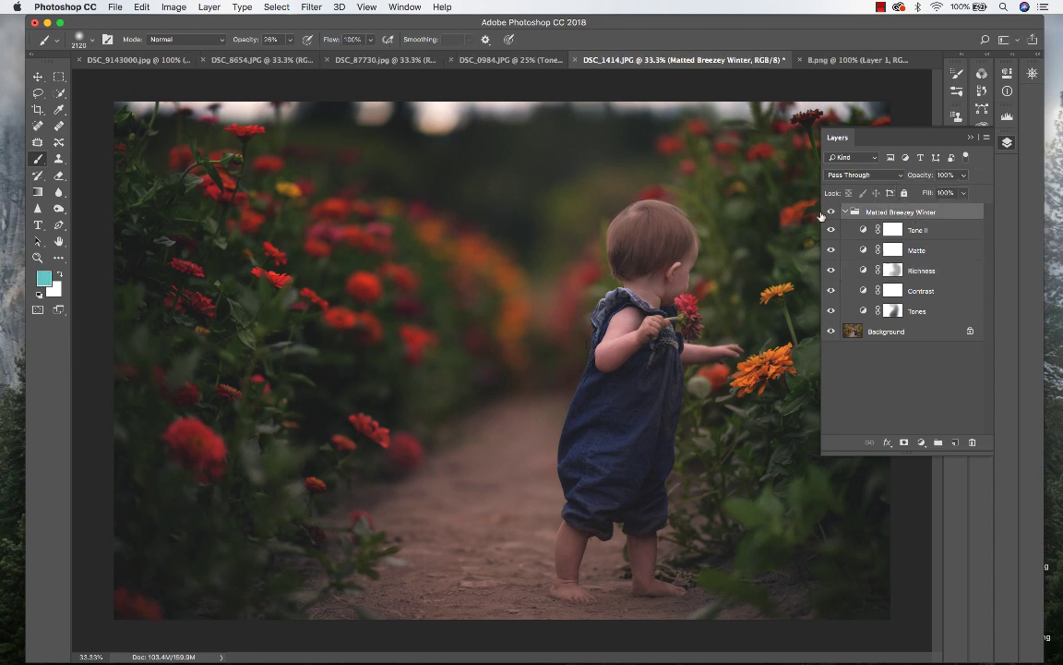
pyautogui.click(831, 212)
pyautogui.click(831, 212)
pyautogui.moveTo(963, 176); pyautogui.dragTo(958, 191)
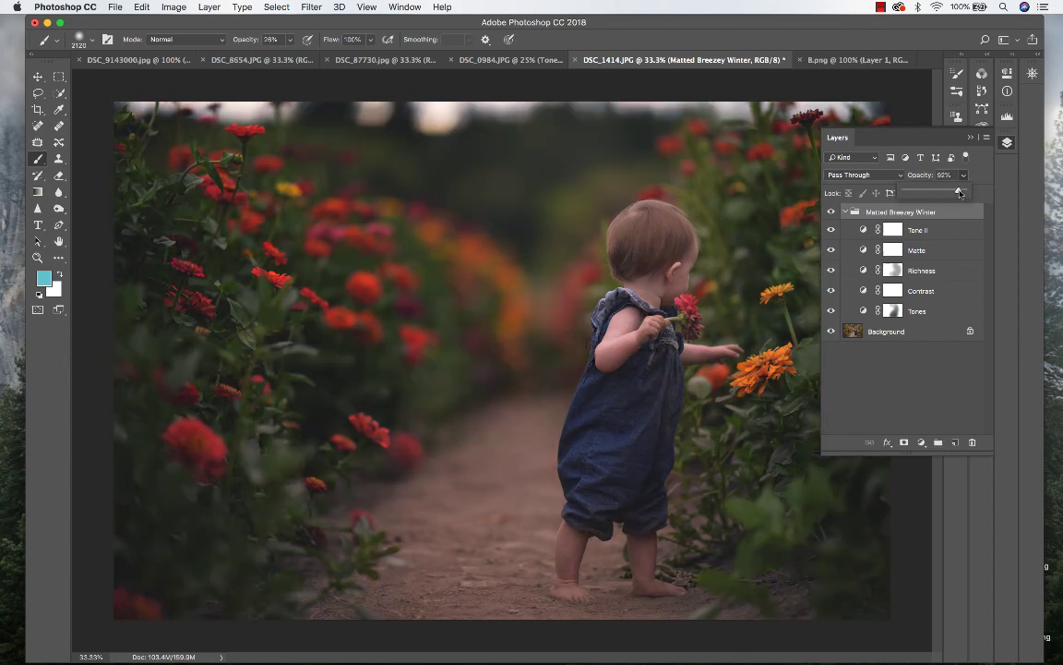
pyautogui.click(832, 213)
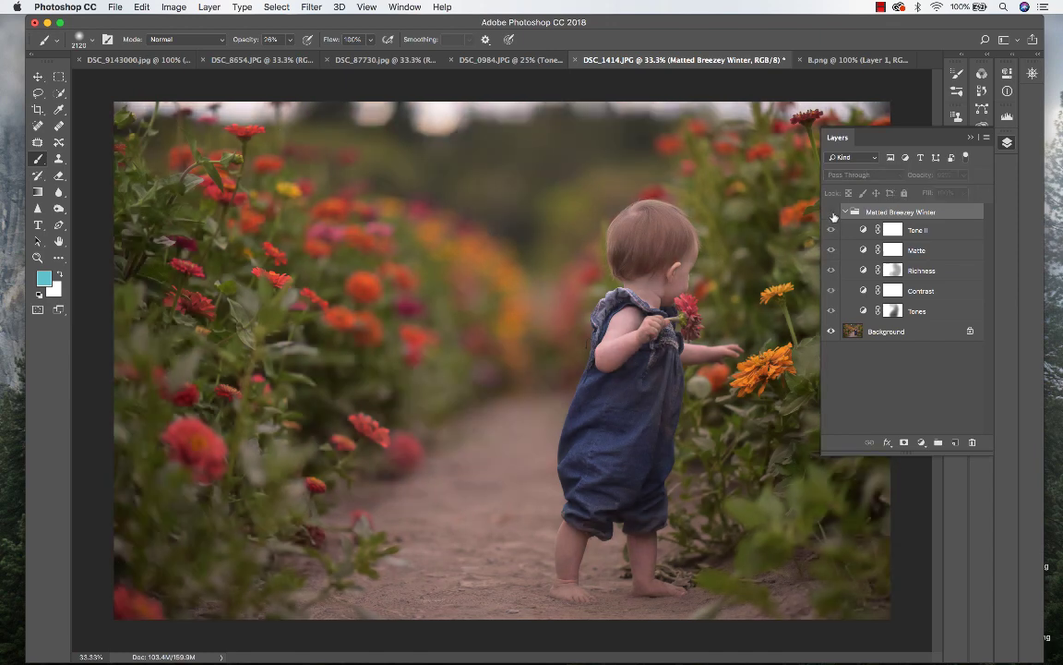
pyautogui.click(832, 214)
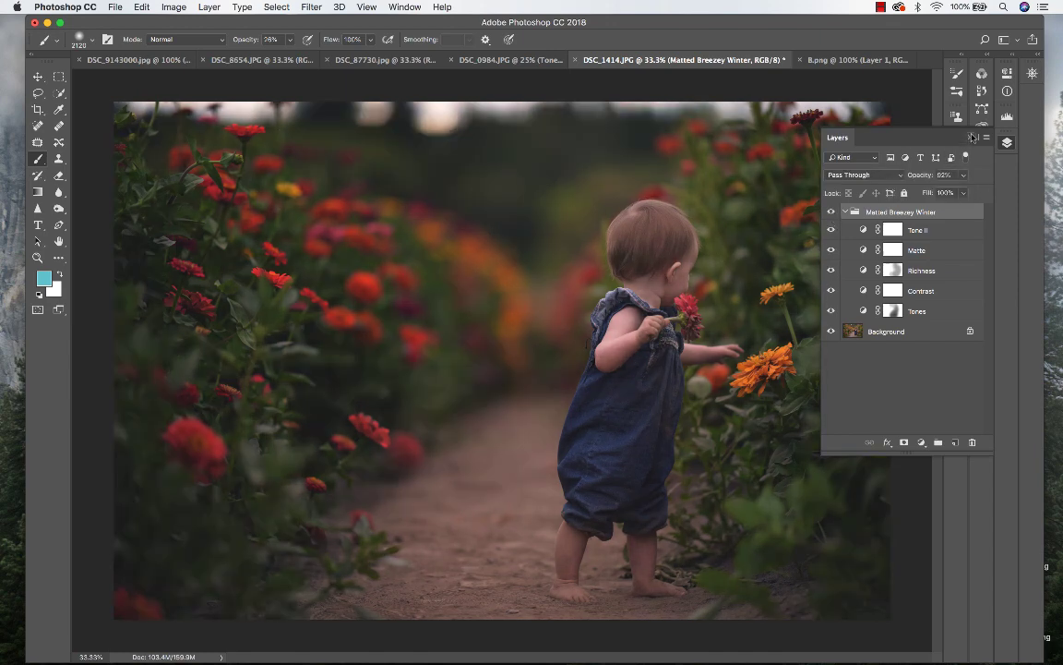
# Step: Merge the visible layers and take a new history snapshot of the edited DSC_1414.JPG
pyautogui.click(209, 6)
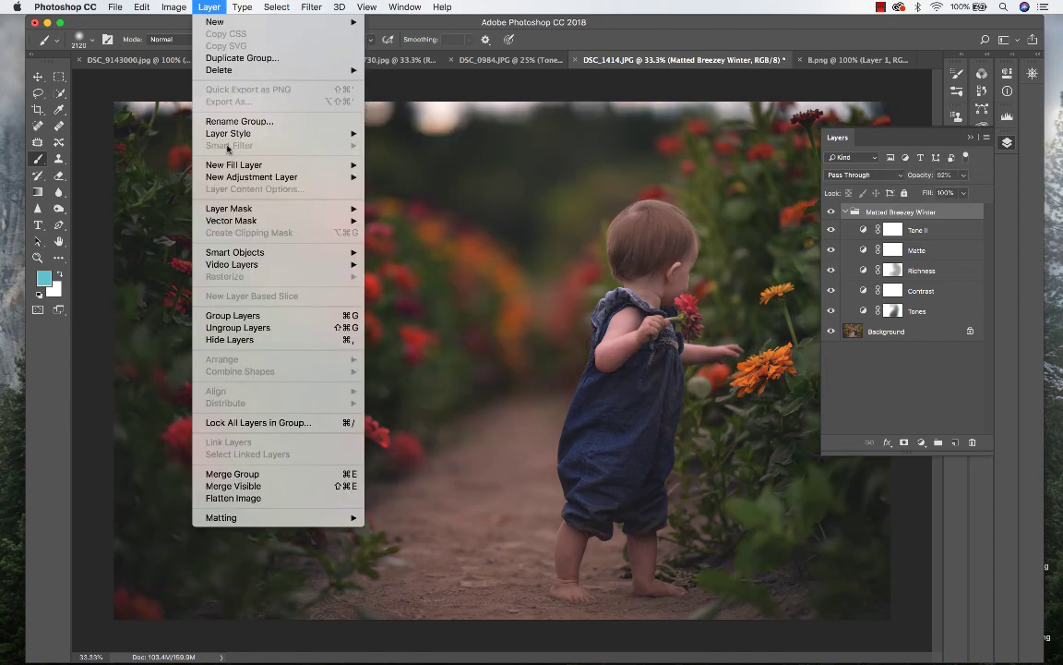
pyautogui.click(273, 487)
pyautogui.click(973, 137)
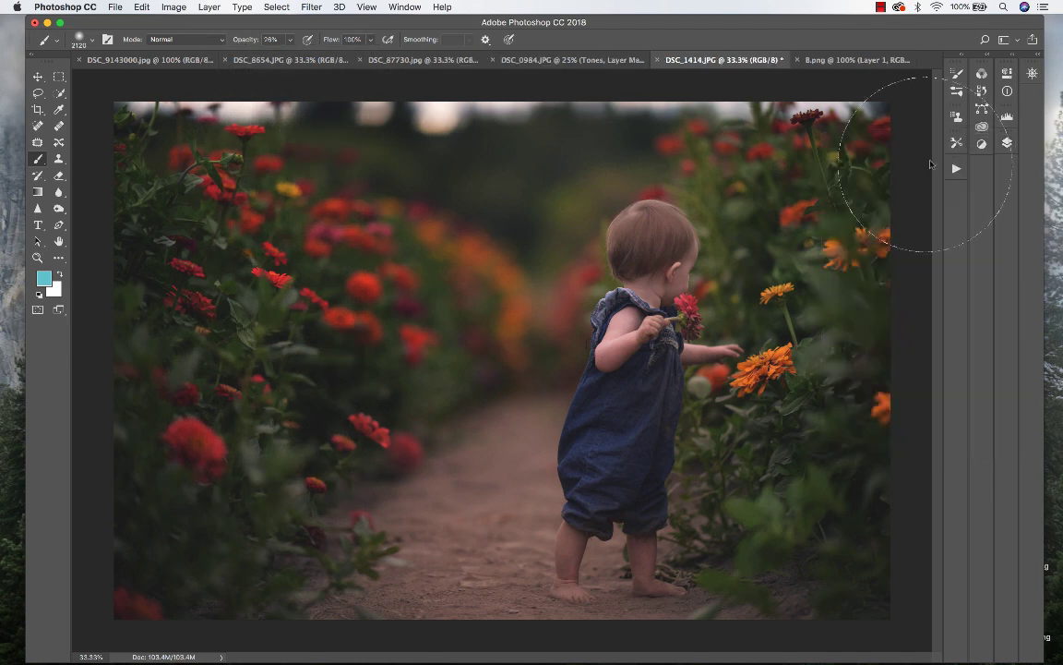
pyautogui.click(983, 91)
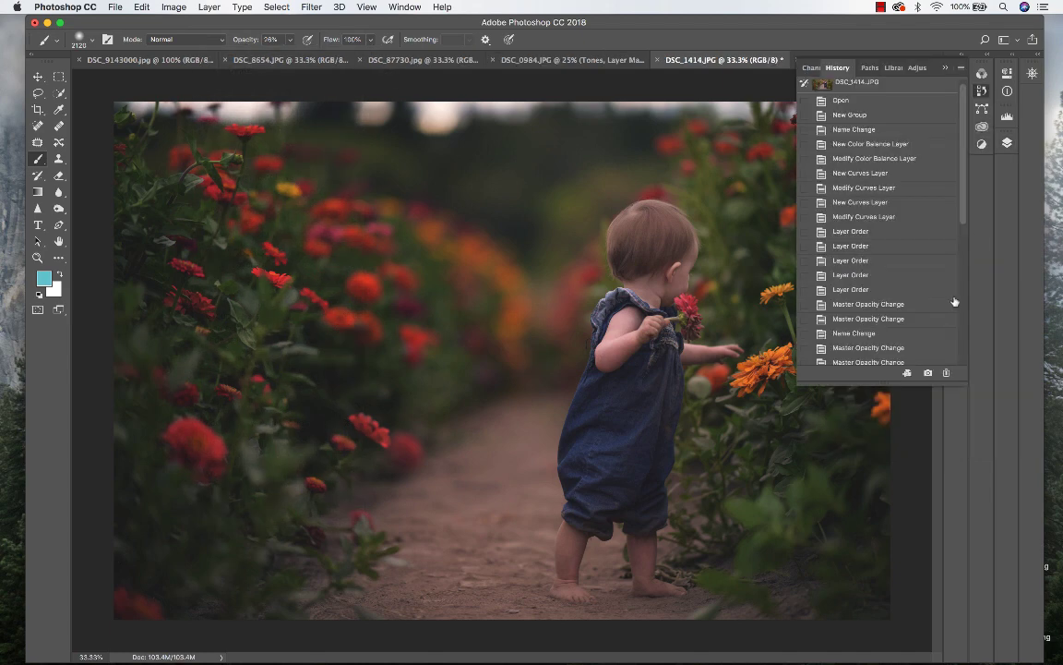
pyautogui.click(928, 373)
# Step: Compare the original DSC_1414.JPG state with Snapshot 1, ending on Snapshot 1
pyautogui.scroll(10, 871, 133)
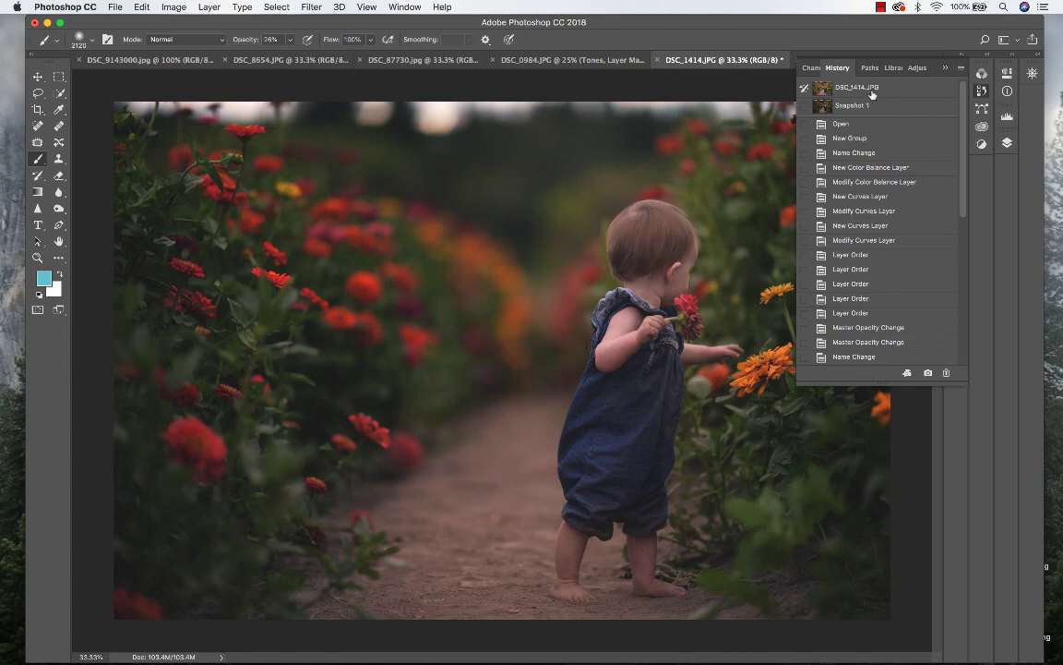
pyautogui.click(873, 89)
pyautogui.click(894, 109)
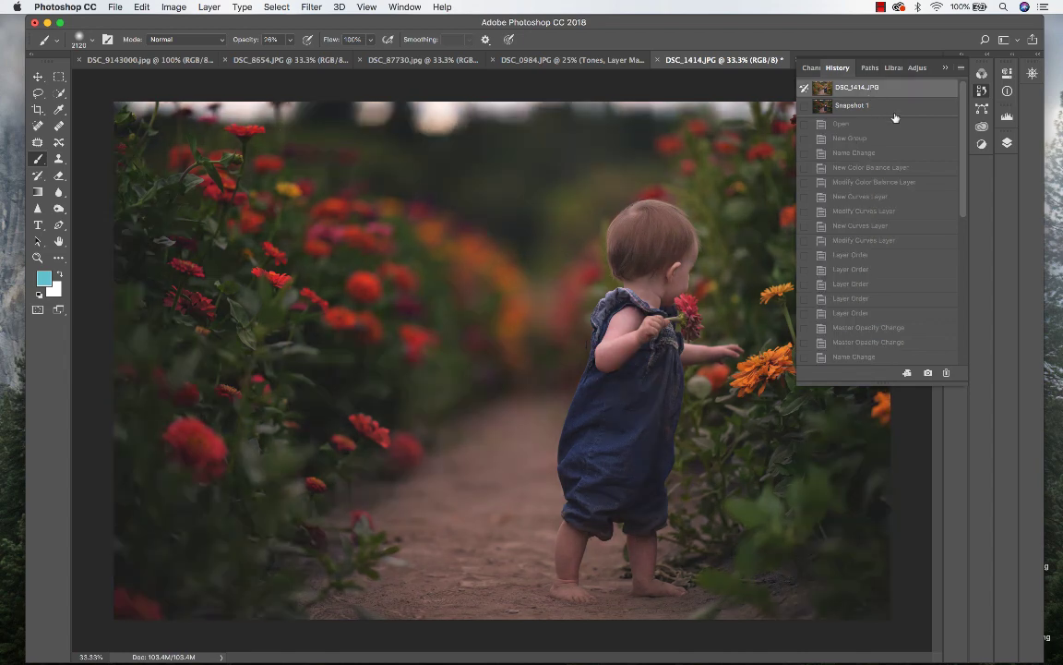
pyautogui.click(897, 90)
pyautogui.click(891, 107)
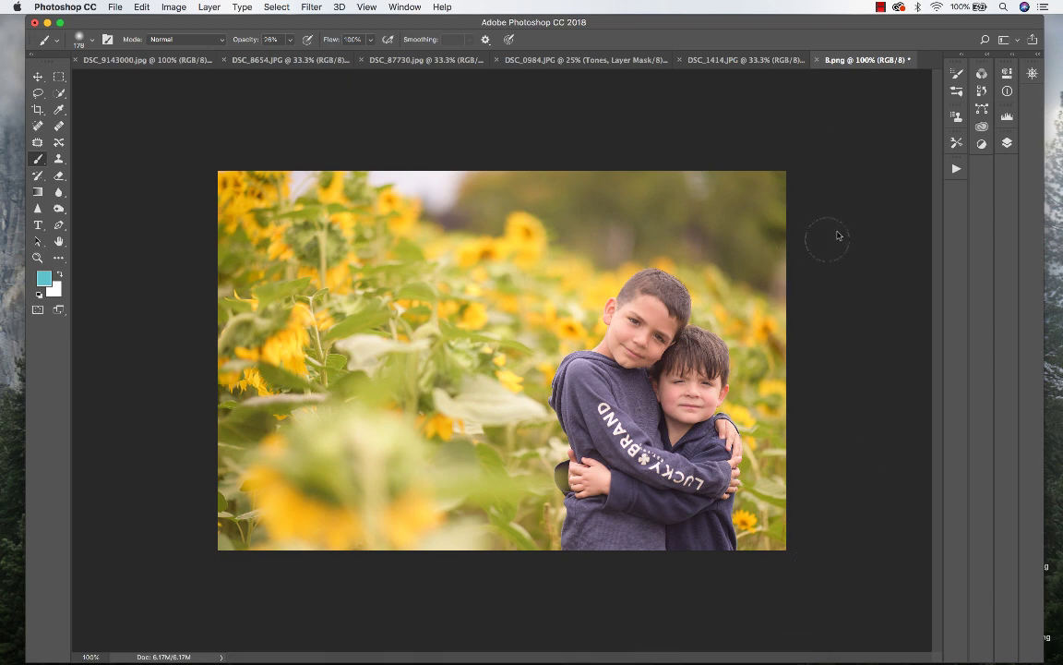
# Step: Run the Wonder Collection's Breezey Winter action on the sunflower photo of the two boys
pyautogui.click(955, 168)
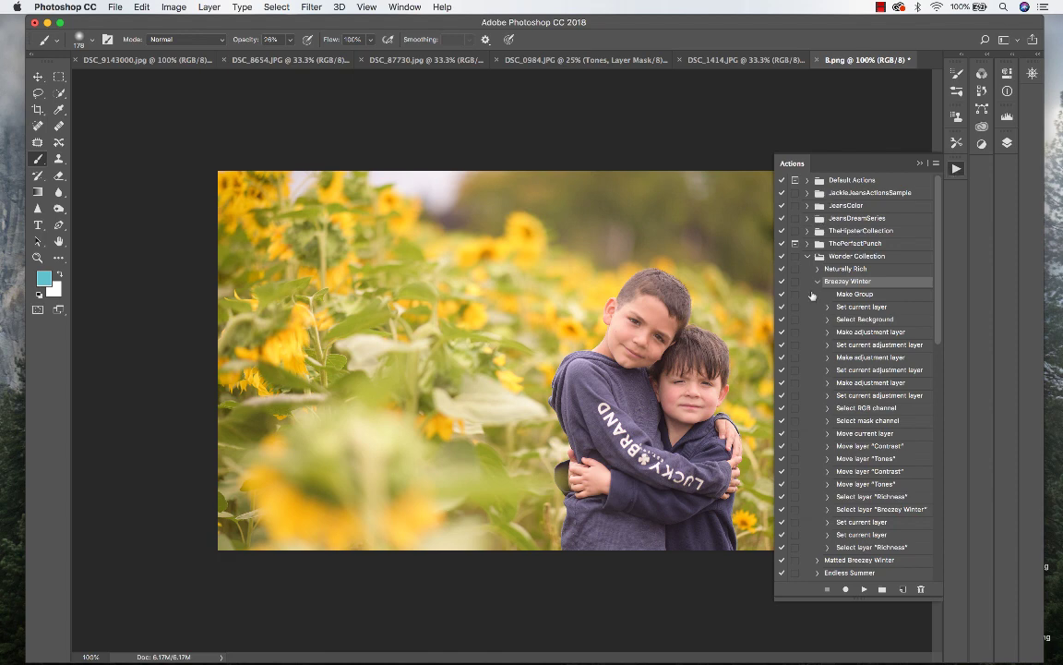
pyautogui.click(862, 589)
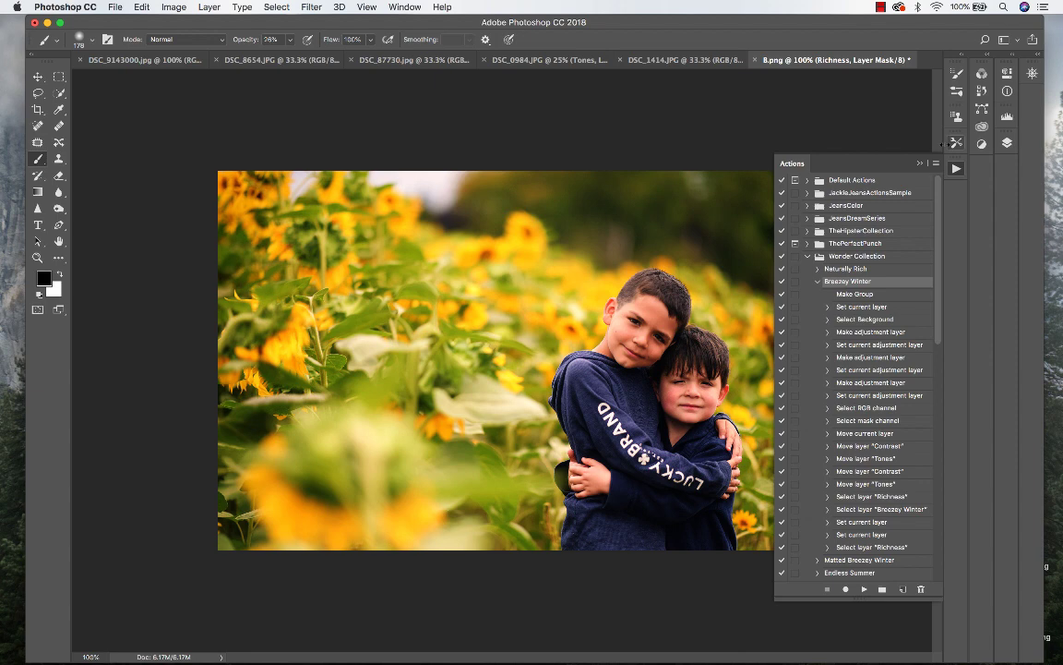
pyautogui.click(921, 164)
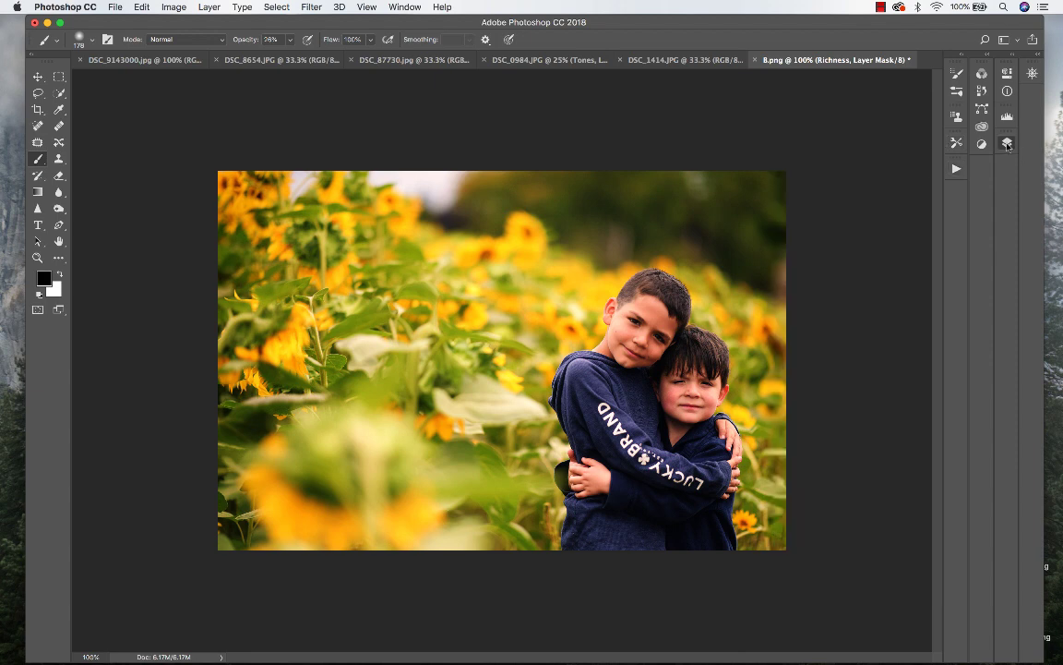
# Step: Paint black on the Richness mask over the boys' faces, sweatshirts and hands
pyautogui.press('F7')
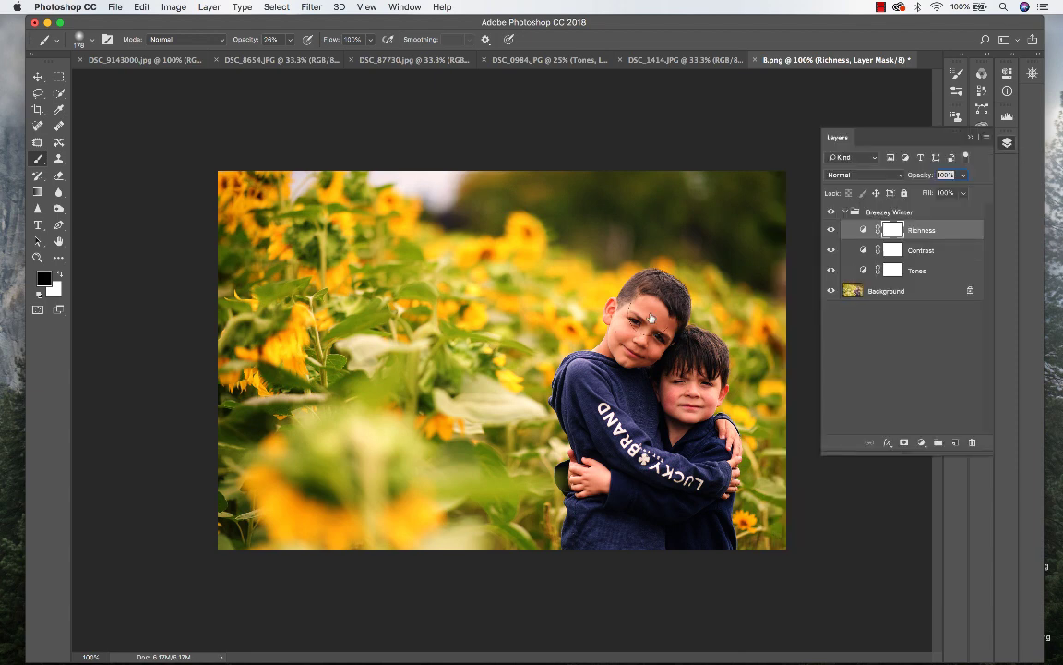
pyautogui.moveTo(651, 319)
pyautogui.mouseDown()
pyautogui.moveTo(634, 362)
pyautogui.moveTo(659, 324)
pyautogui.moveTo(677, 389)
pyautogui.moveTo(686, 378)
pyautogui.moveTo(705, 402)
pyautogui.moveTo(701, 357)
pyautogui.moveTo(685, 370)
pyautogui.moveTo(689, 409)
pyautogui.mouseUp()
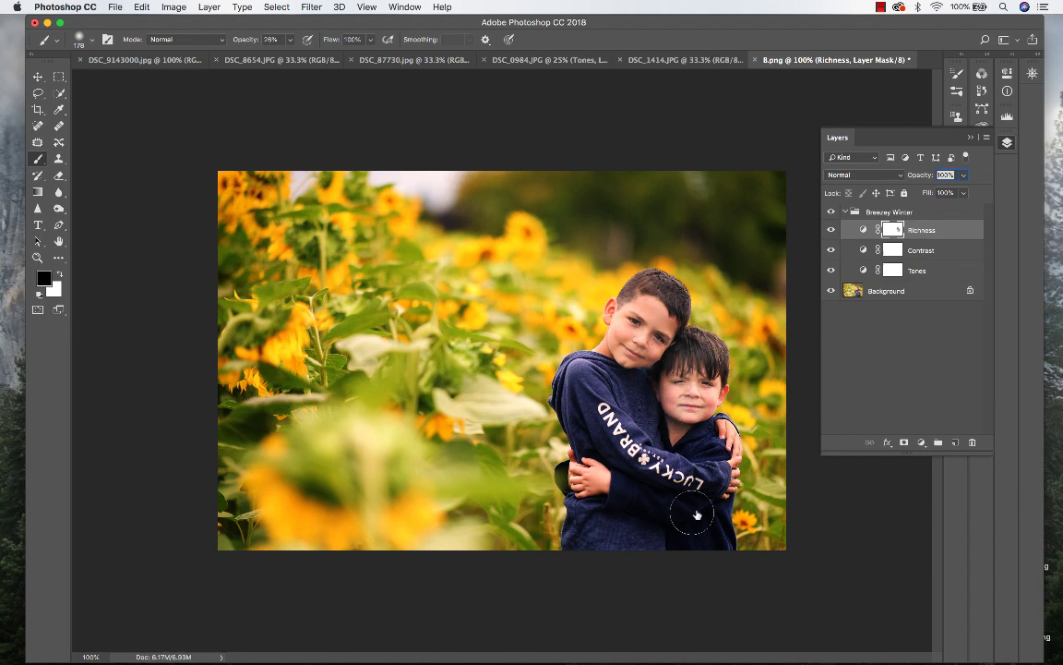
pyautogui.moveTo(628, 492)
pyautogui.mouseDown()
pyautogui.moveTo(597, 481)
pyautogui.moveTo(695, 519)
pyautogui.moveTo(601, 493)
pyautogui.moveTo(711, 507)
pyautogui.moveTo(724, 536)
pyautogui.moveTo(711, 544)
pyautogui.moveTo(694, 529)
pyautogui.moveTo(703, 550)
pyautogui.moveTo(687, 516)
pyautogui.moveTo(599, 471)
pyautogui.mouseUp()
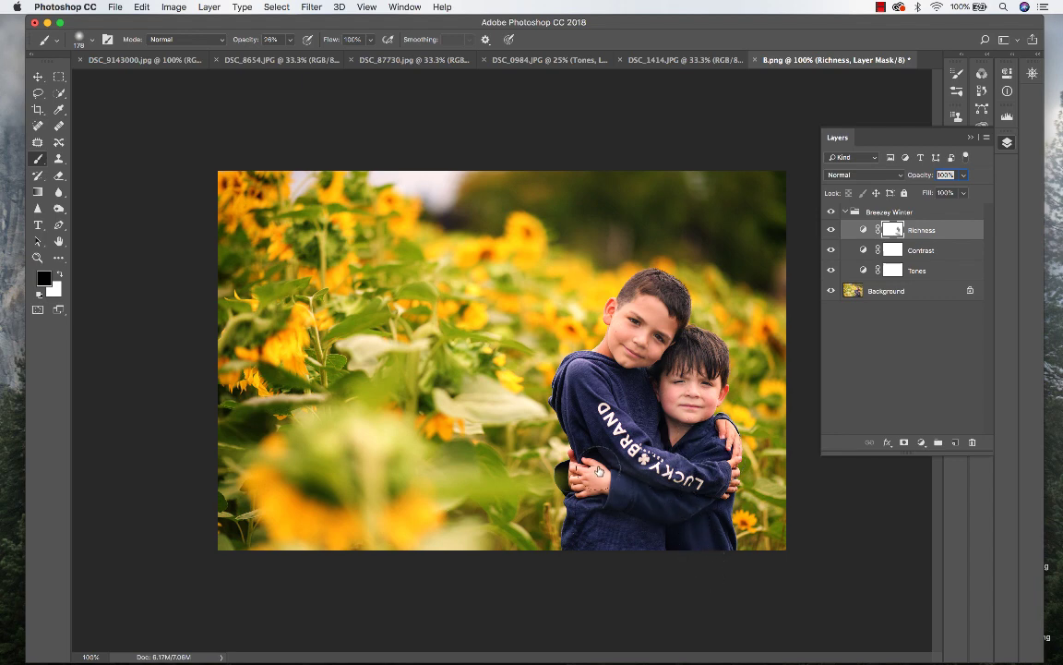
# Step: Compare the sunflower photo with the masked Richness layer hidden and shown, leaving it visible
pyautogui.click(831, 230)
pyautogui.click(831, 230)
pyautogui.click(831, 230)
pyautogui.click(830, 230)
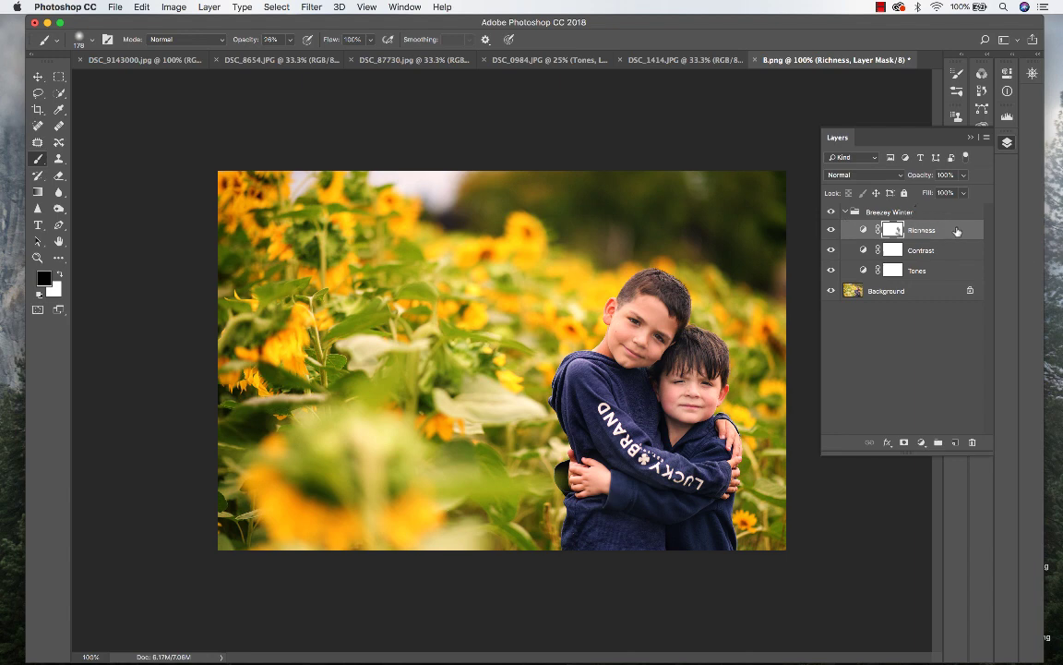
# Step: Duplicate the Richness layer under the name Richness copy
pyautogui.rightClick(949, 230)
pyautogui.click(886, 194)
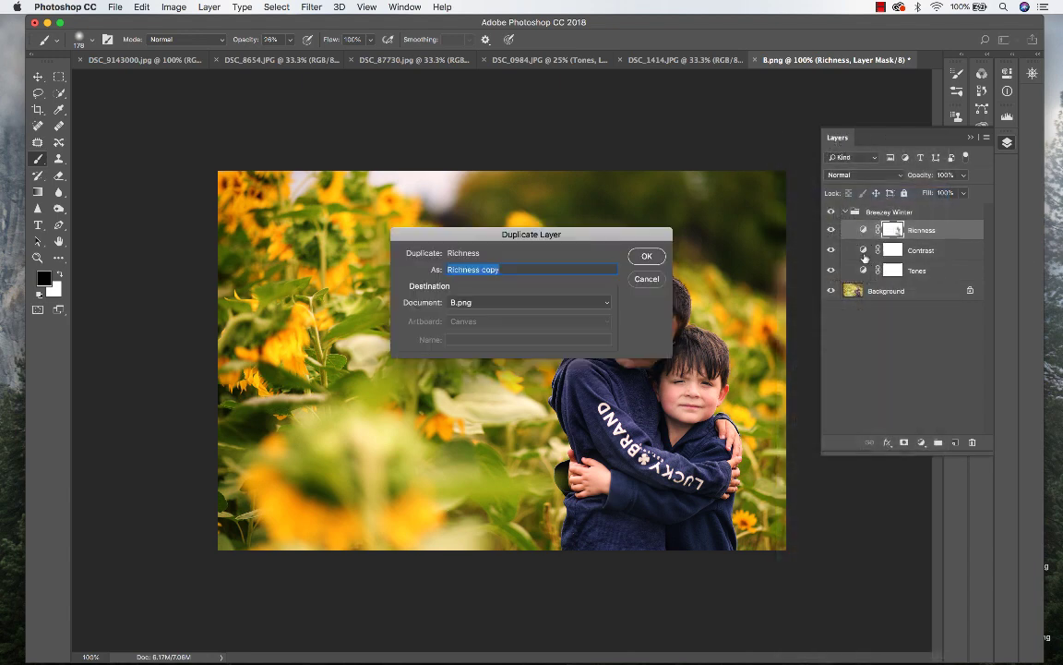
pyautogui.click(647, 257)
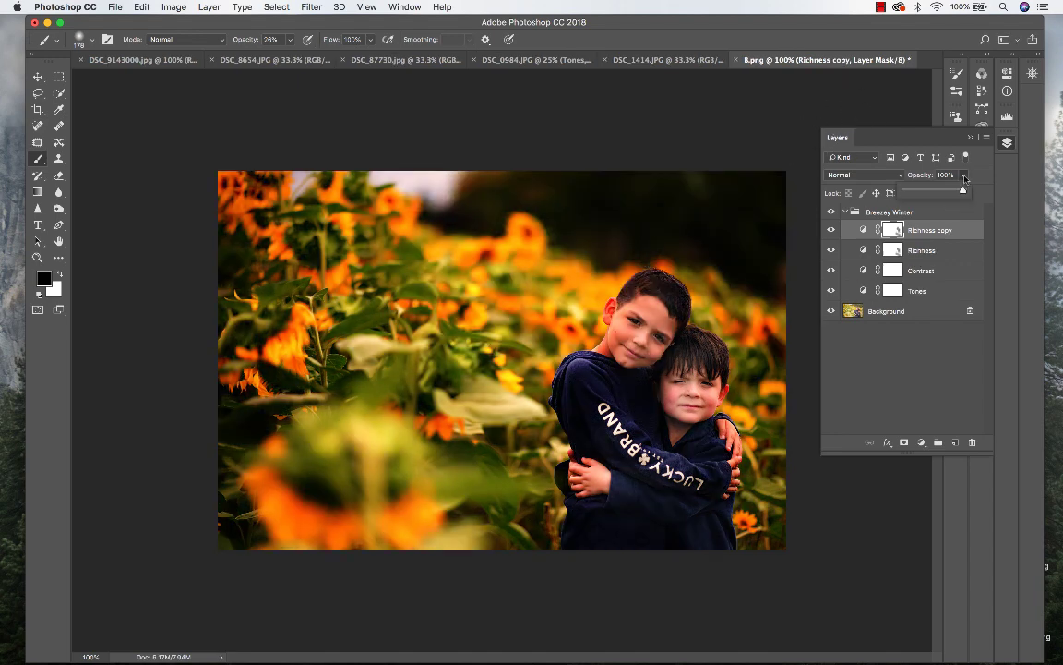
# Step: Set the Richness copy layer's opacity to 60% and paint black on its mask over the boys
pyautogui.click(963, 177)
pyautogui.moveTo(956, 193); pyautogui.dragTo(941, 195)
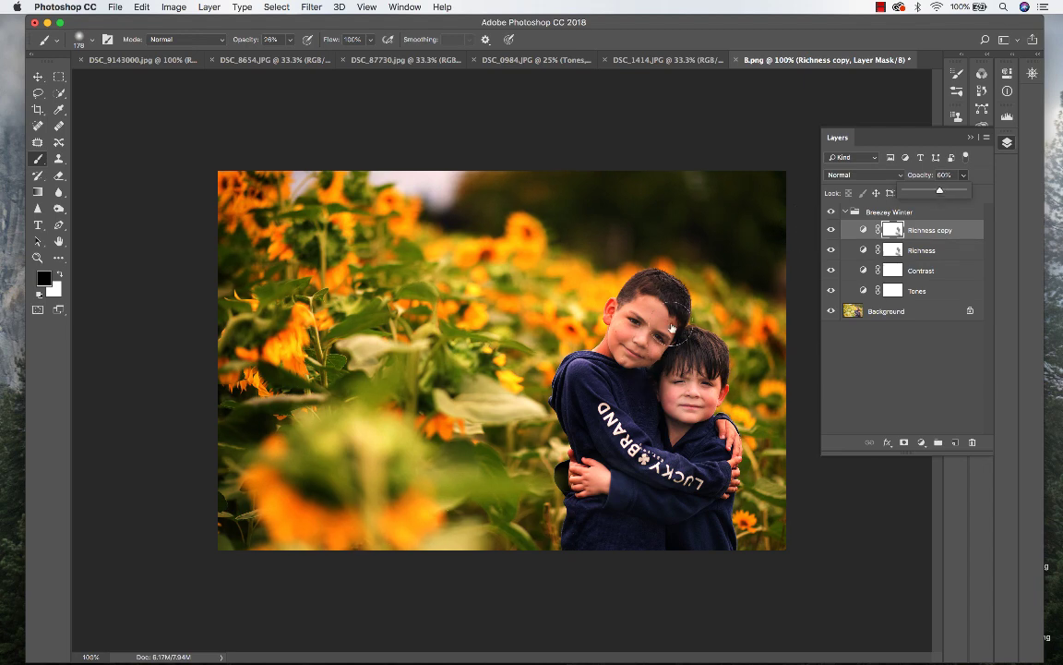
pyautogui.click(646, 387)
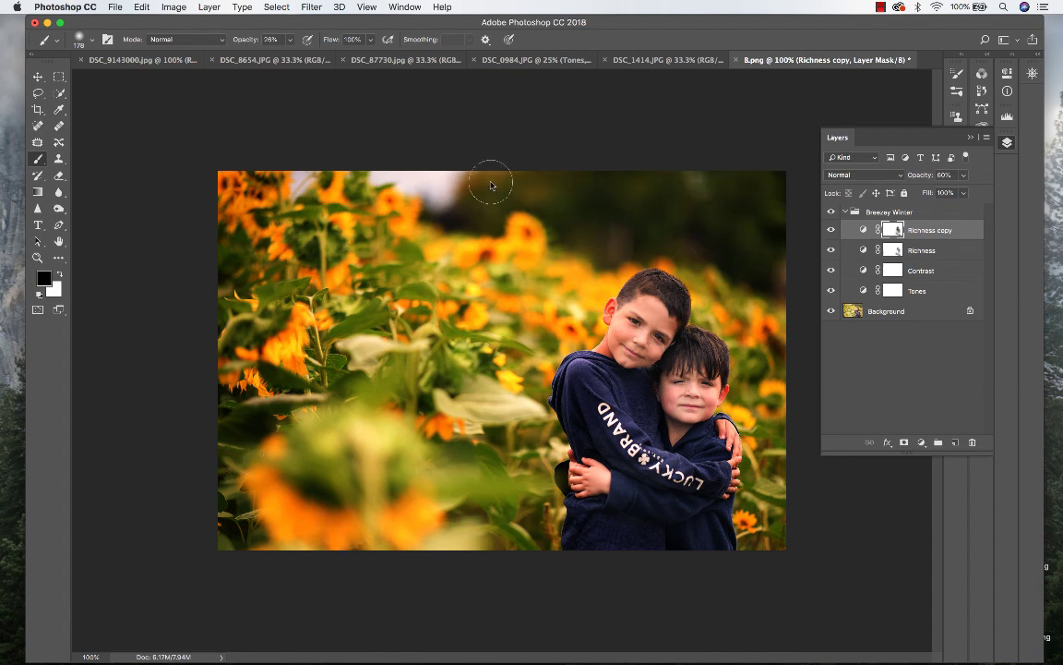
pyautogui.click(598, 268)
# Step: Add a Hue/Saturation adjustment layer and set its Yellows to Hue +2 and Saturation -14
pyautogui.click(203, 6)
pyautogui.moveTo(223, 177)
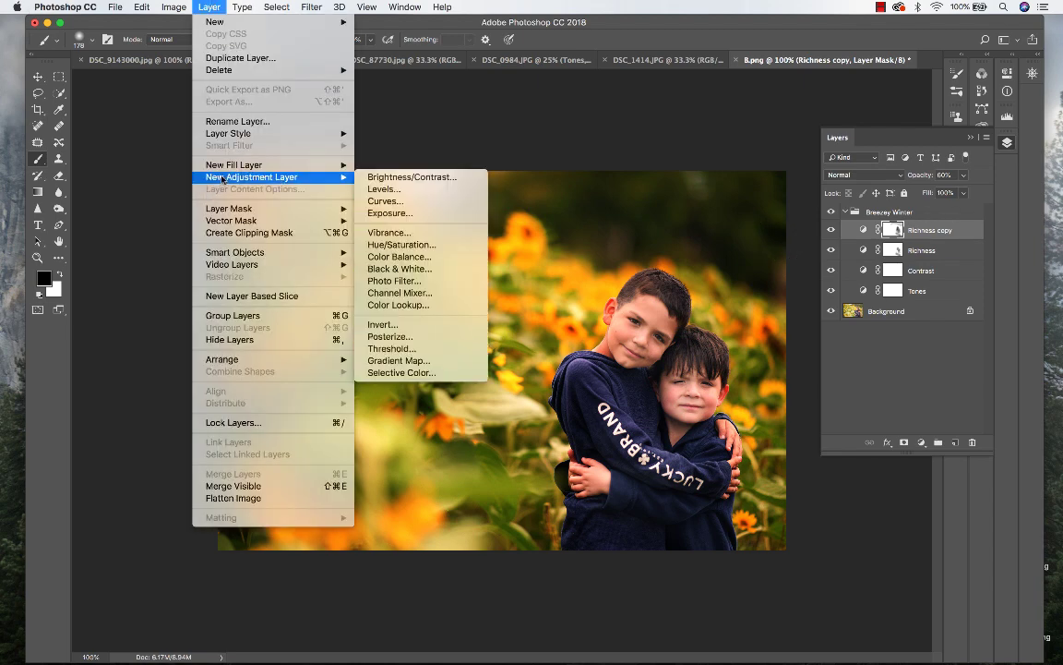
pyautogui.click(439, 245)
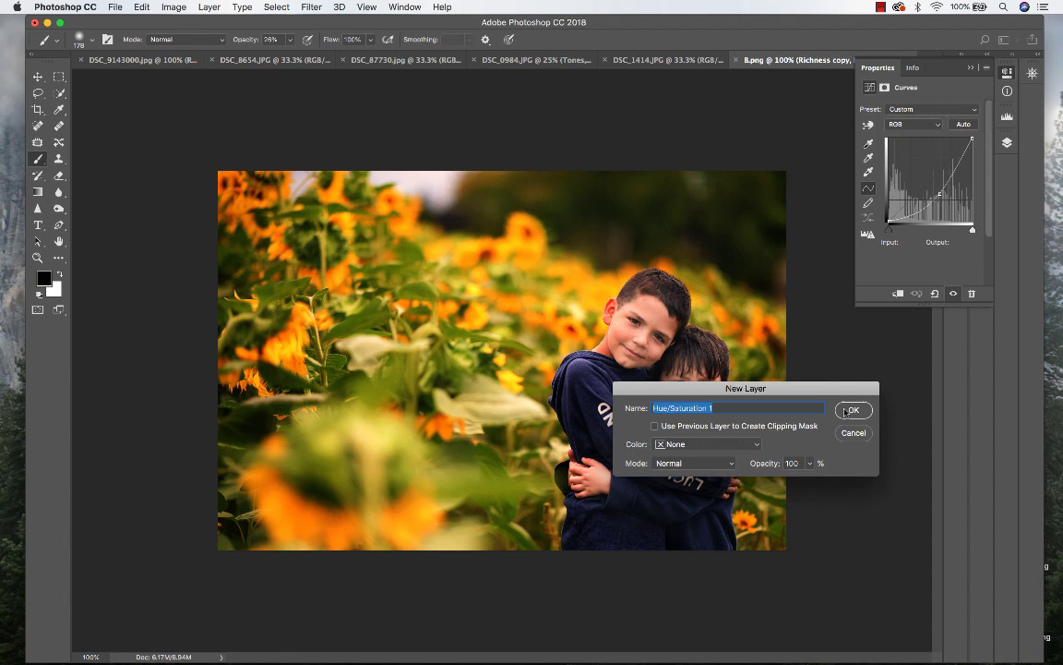
pyautogui.click(854, 409)
pyautogui.click(921, 125)
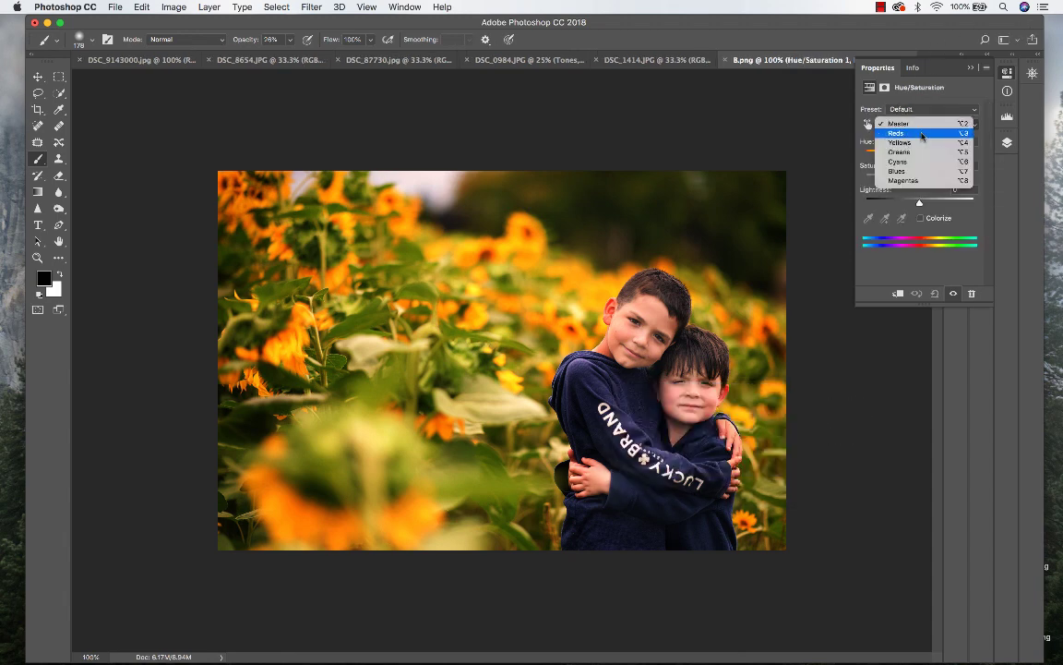
pyautogui.click(918, 143)
pyautogui.moveTo(912, 180); pyautogui.dragTo(922, 156)
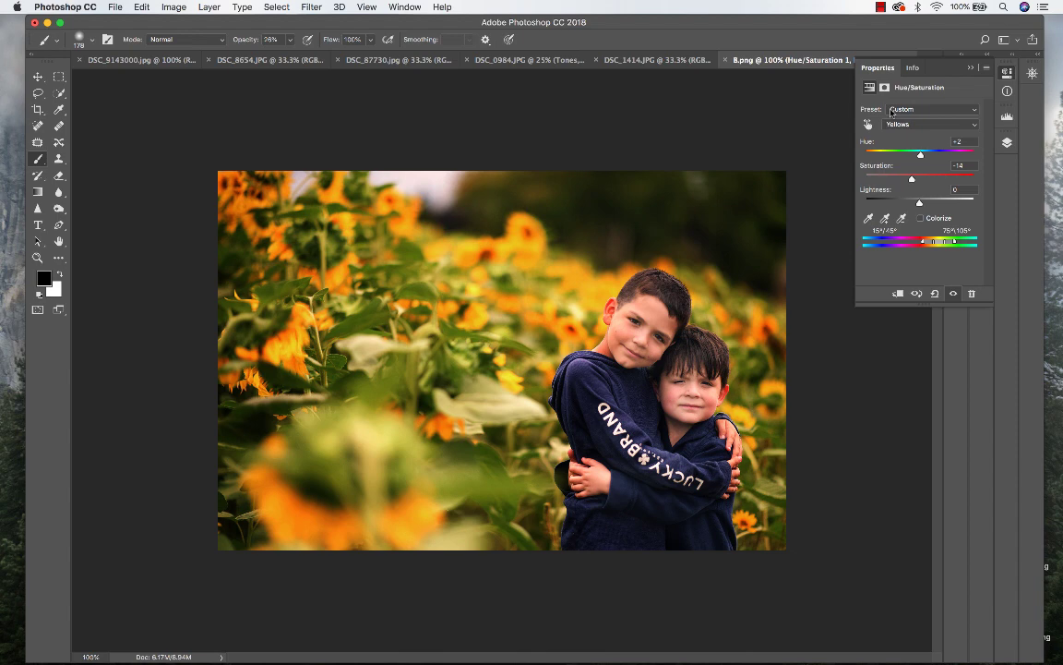
pyautogui.doubleClick(882, 62)
# Step: Compare the sunflower photo with the whole Breezey Winter group hidden and shown, leaving the group visible
pyautogui.click(1007, 143)
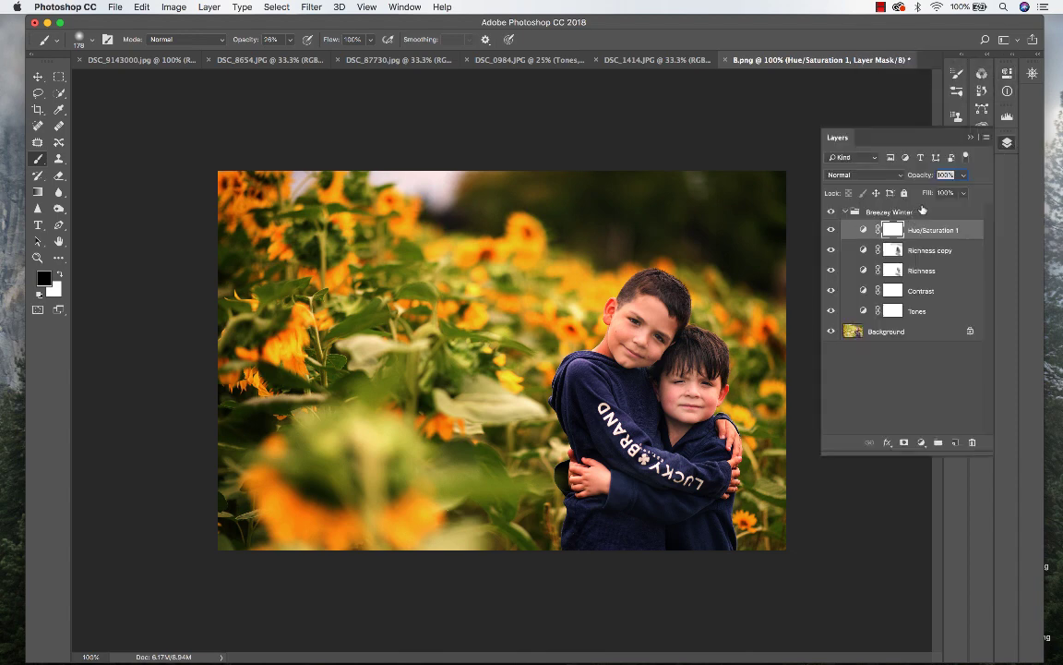
pyautogui.click(923, 211)
pyautogui.click(832, 213)
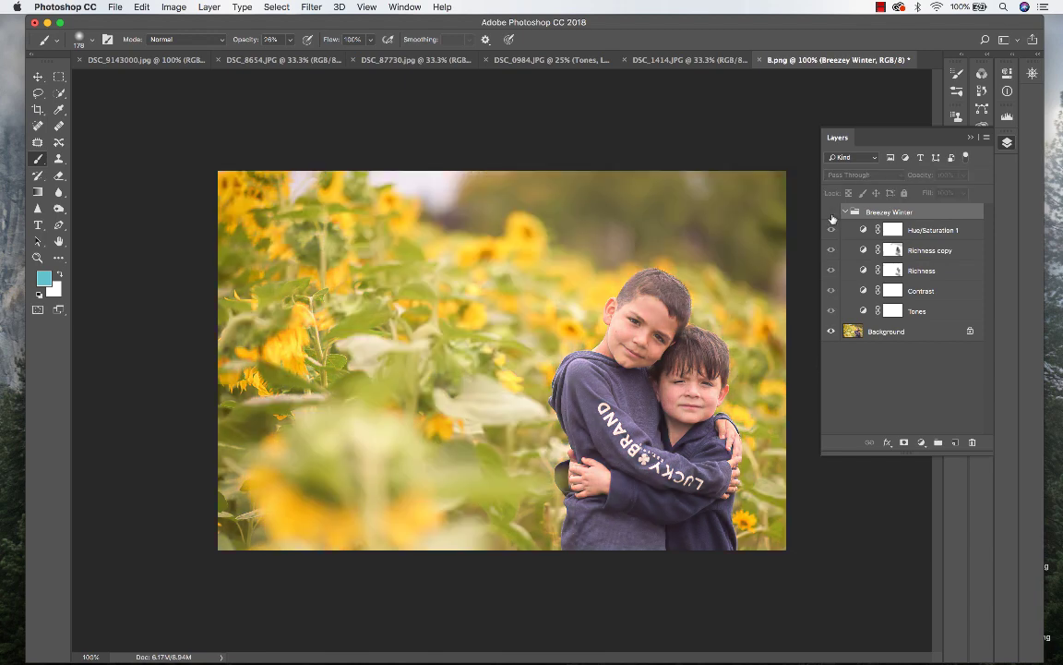
pyautogui.click(831, 213)
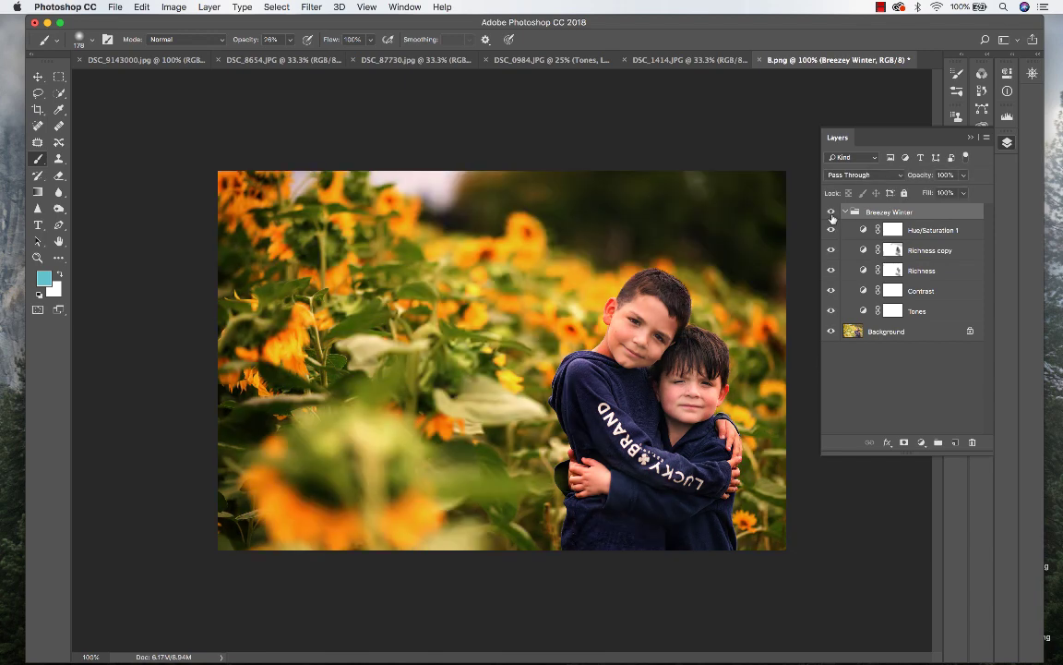
pyautogui.click(832, 214)
pyautogui.click(831, 213)
pyautogui.click(832, 213)
pyautogui.click(832, 214)
pyautogui.hotkey('alt', 'F9')
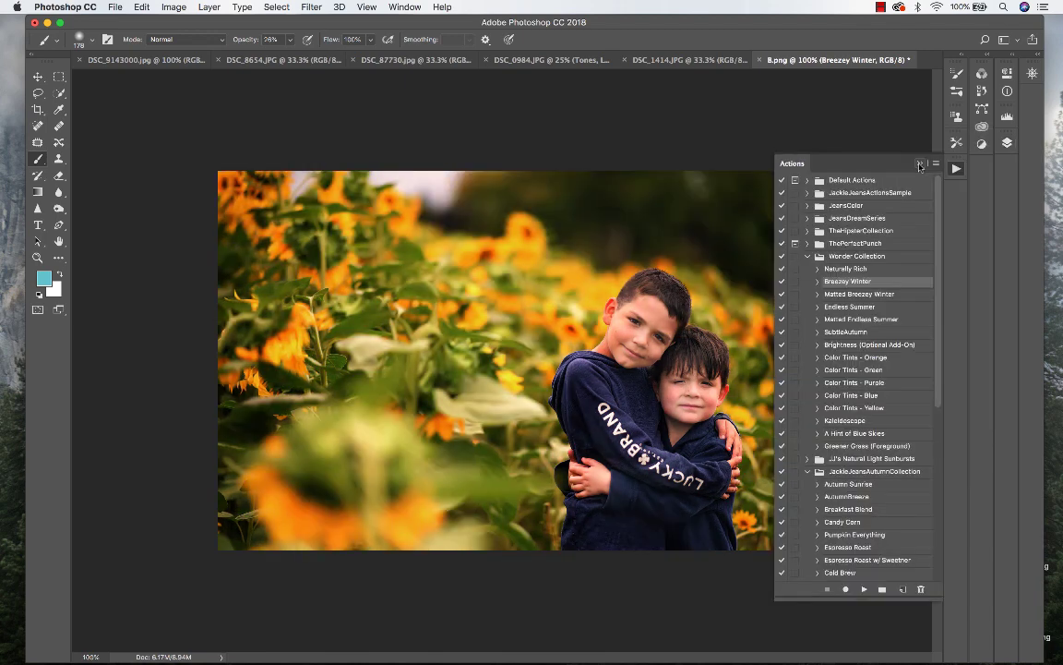